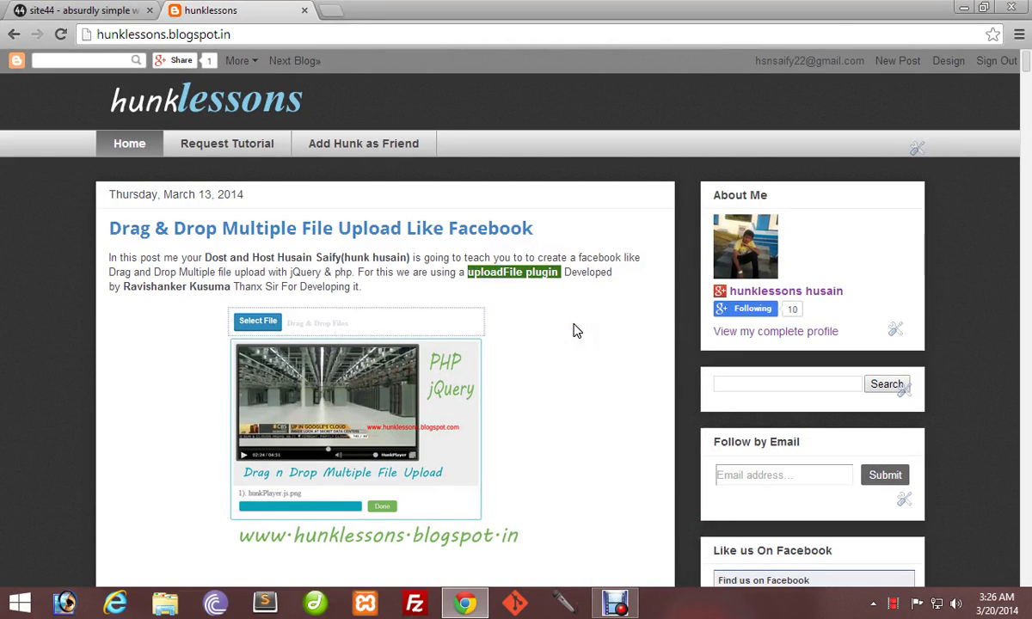
# Switch to the Site44 tab and start signing in with Dropbox.
pyautogui.click(572, 350)
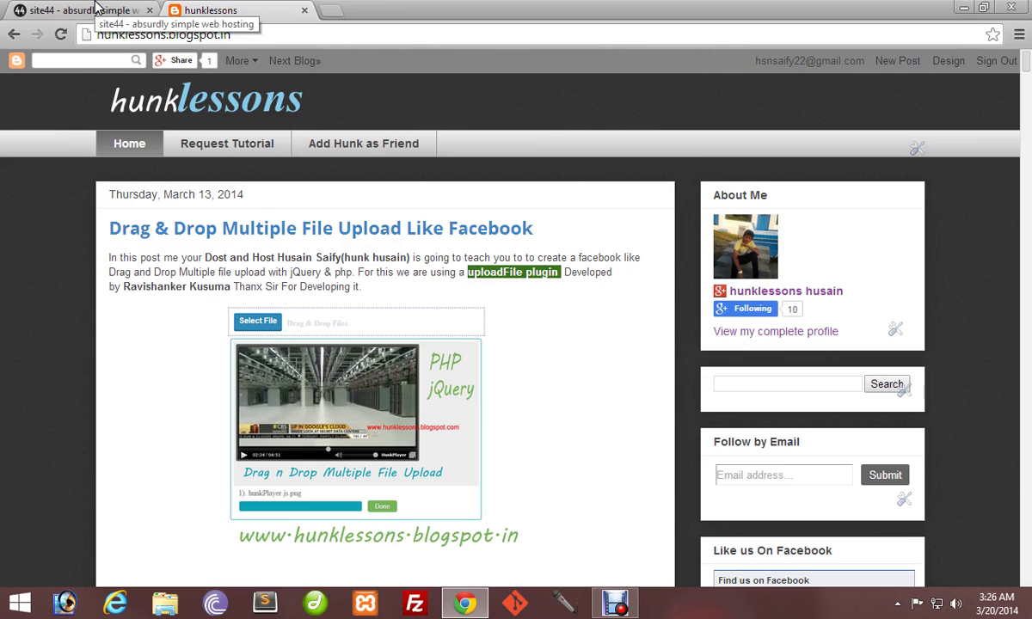
pyautogui.click(96, 8)
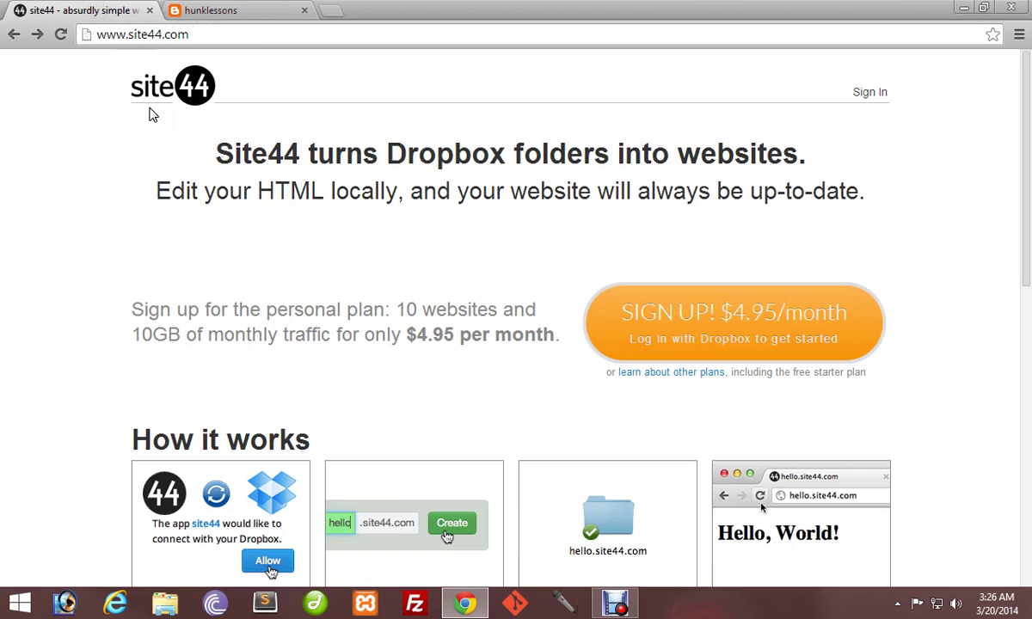
pyautogui.click(875, 97)
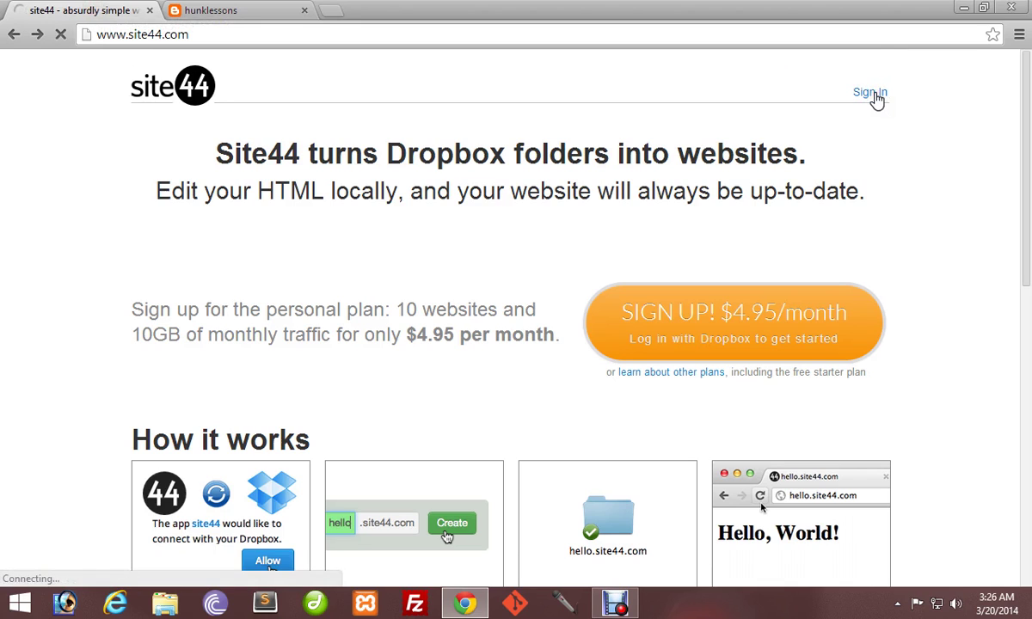
pyautogui.click(390, 97)
pyautogui.click(287, 95)
# Enter the Dropbox account e-mail and password.
pyautogui.click(442, 169)
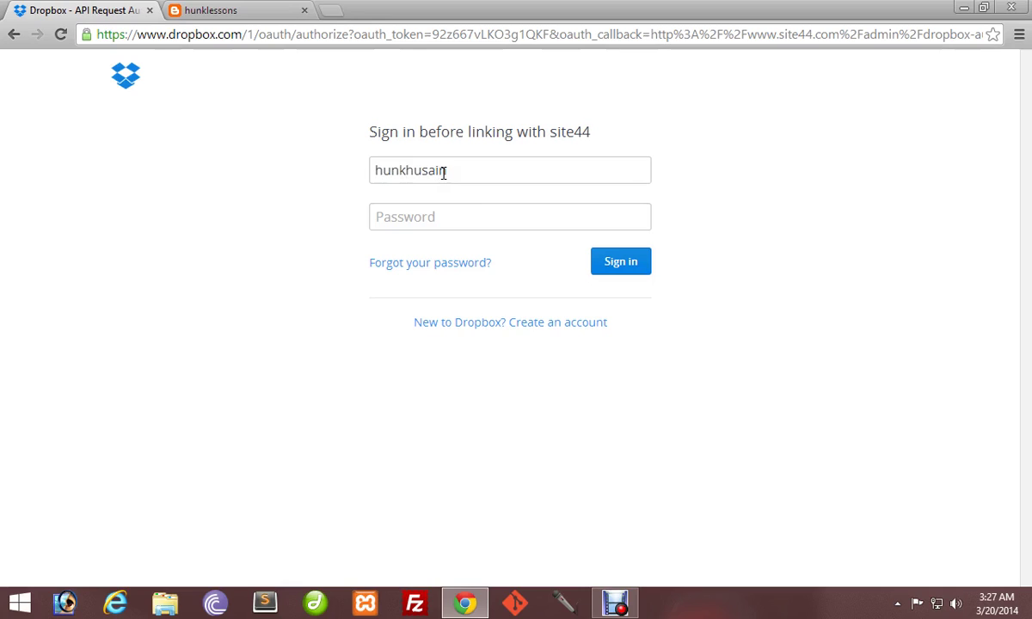
pyautogui.press('Tab')
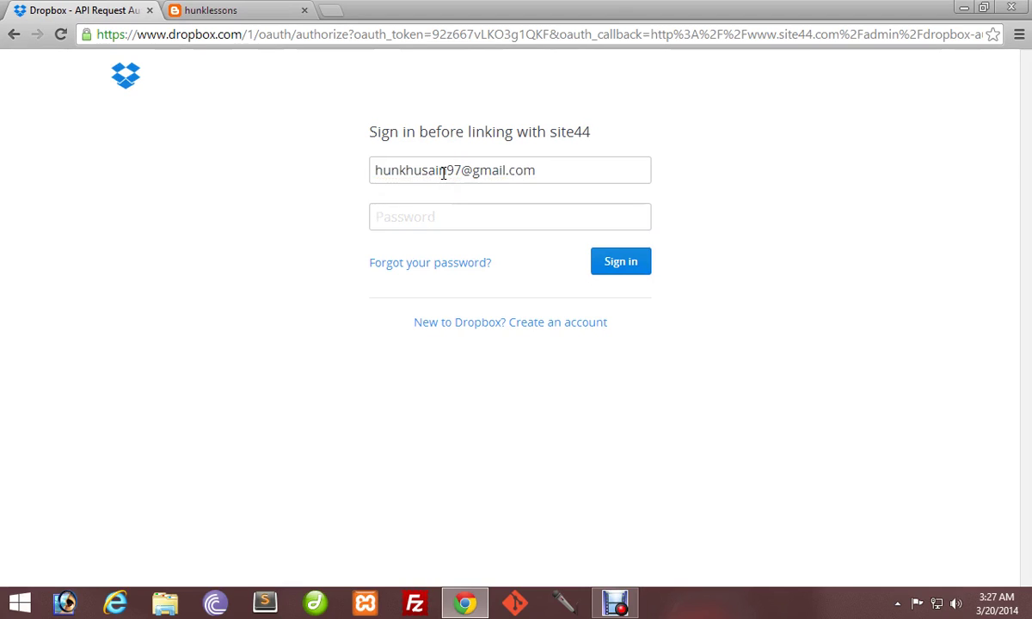
pyautogui.write('••••••••••')
# Clear and retype the Dropbox password several times.
pyautogui.hotkey('ctrl', 'a')
pyautogui.press('BackSpace')
pyautogui.write('••••')
pyautogui.hotkey('ctrl', 'a')
pyautogui.press('BackSpace')
pyautogui.write('••')
pyautogui.hotkey('ctrl', 'a')
pyautogui.press('BackSpace')
pyautogui.write('••••••••')
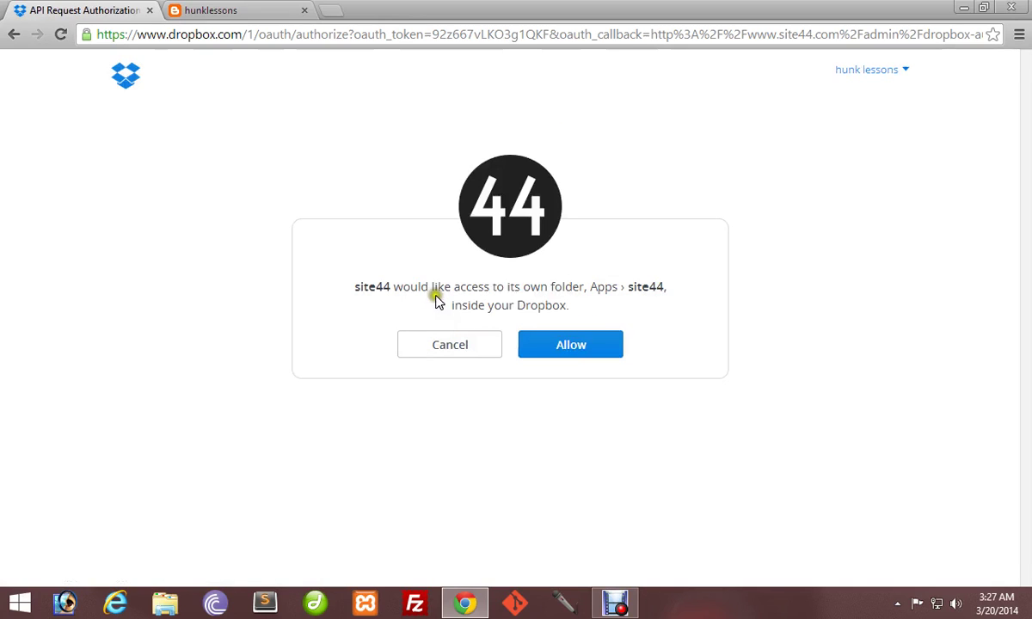
# Authorize Site44's access to its Dropbox folder and begin a new website.
pyautogui.click(554, 356)
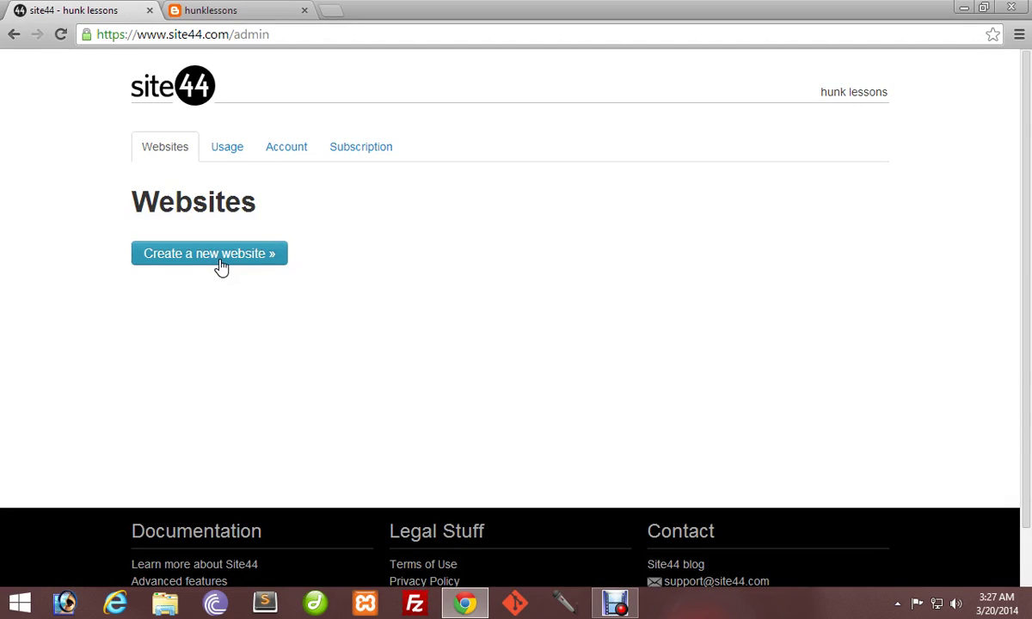
pyautogui.click(221, 267)
pyautogui.click(271, 339)
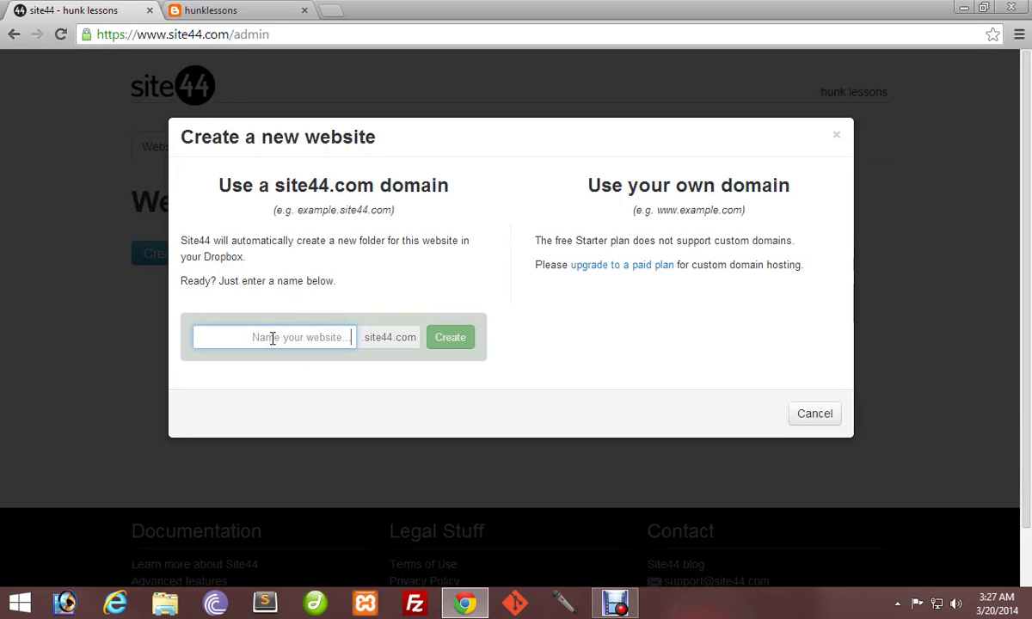
# Name the website hunklessonsdemo, create it, and accept the Terms of Use.
pyautogui.write('hunklessons')
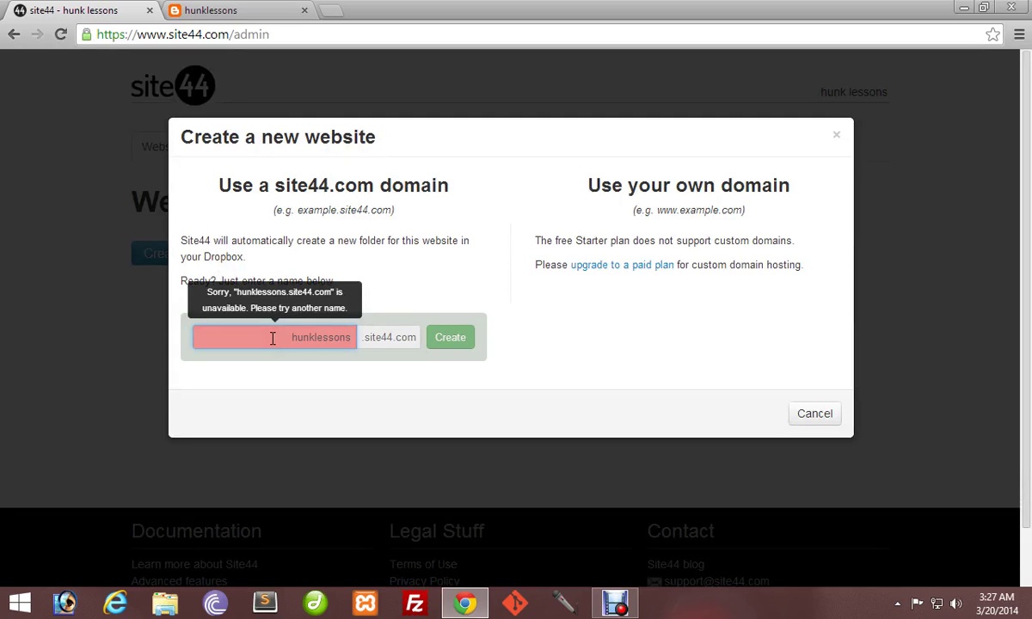
pyautogui.write('lens')
pyautogui.press('BackSpace')
pyautogui.press('BackSpace')
pyautogui.press('BackSpace')
pyautogui.press('BackSpace')
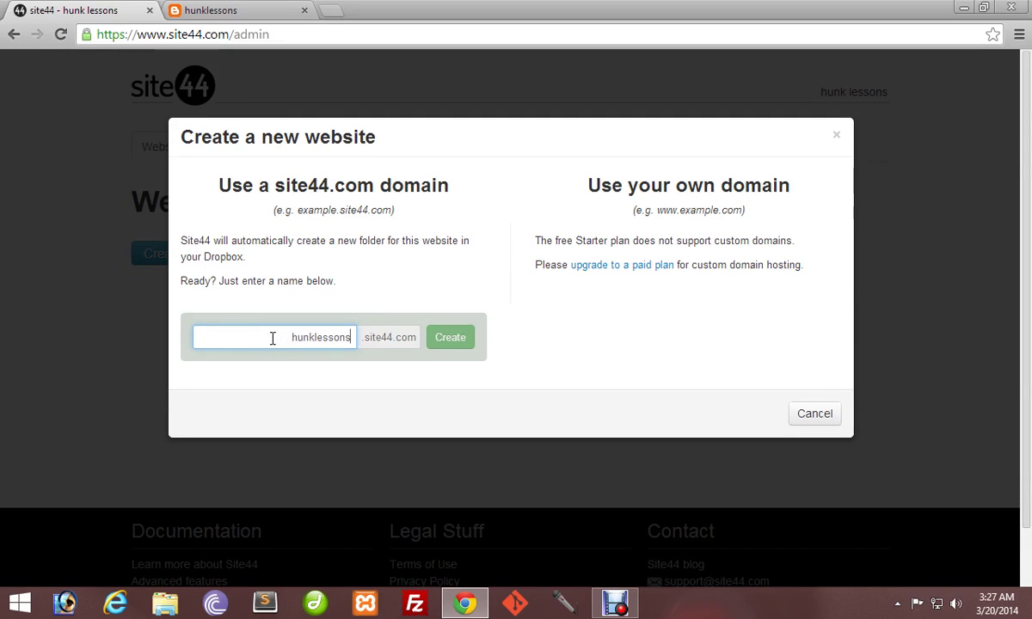
pyautogui.write('demo')
pyautogui.click(452, 339)
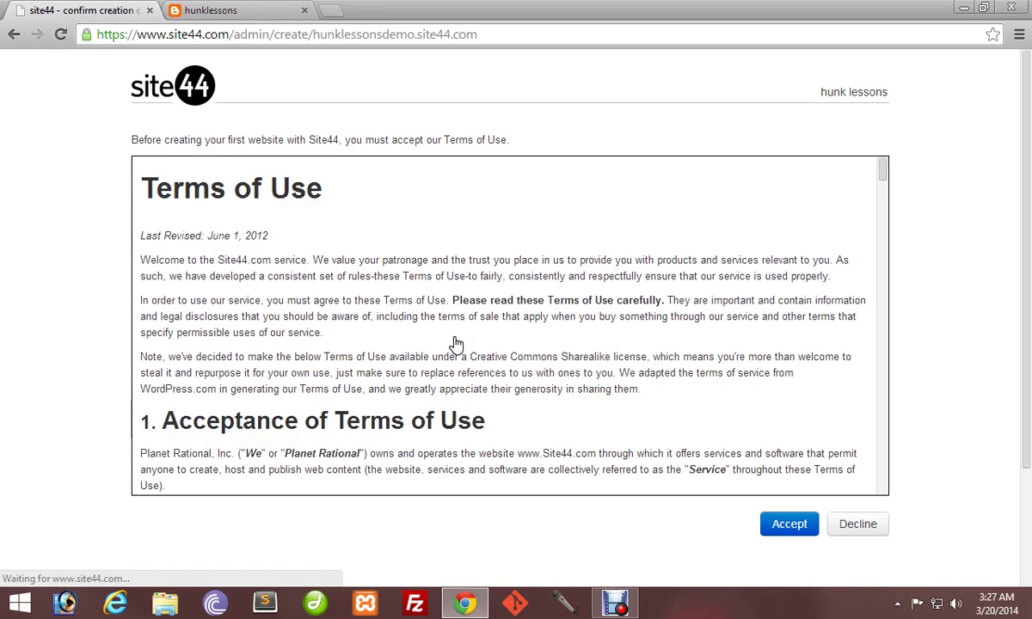
pyautogui.click(796, 527)
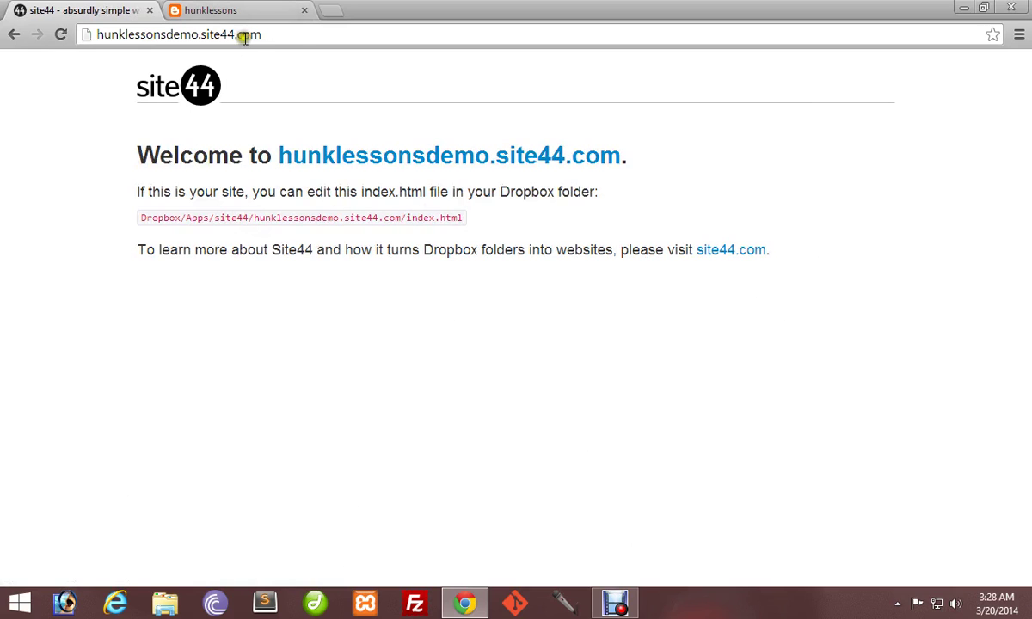
# Open Dropbox in a new tab and browse to Apps › site44 › hunklessonsdemo.site44.com.
pyautogui.click(330, 10)
pyautogui.write('dropbox.com')
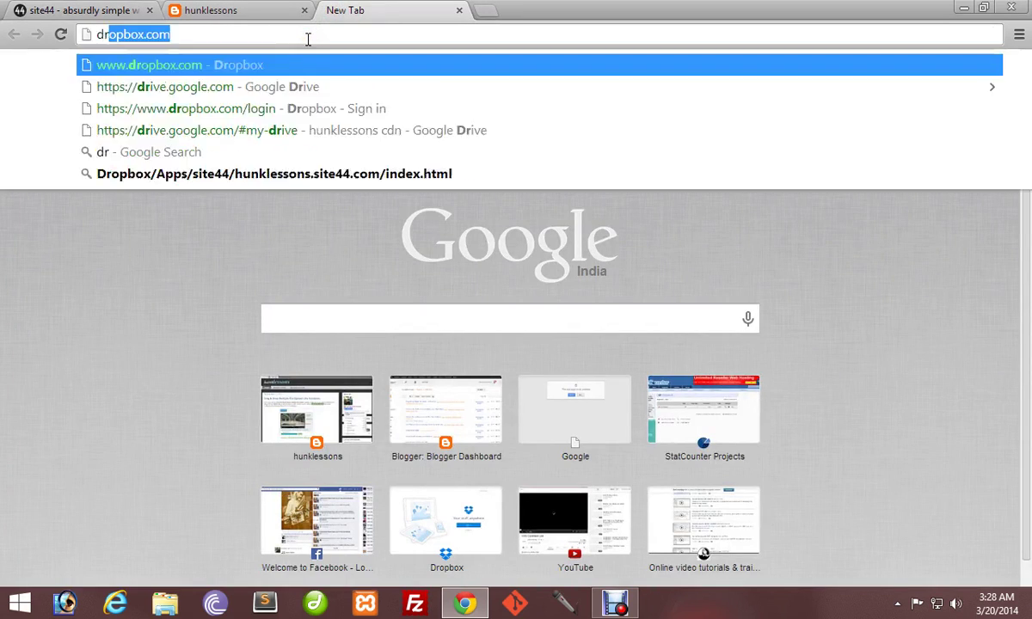
pyautogui.press('Return')
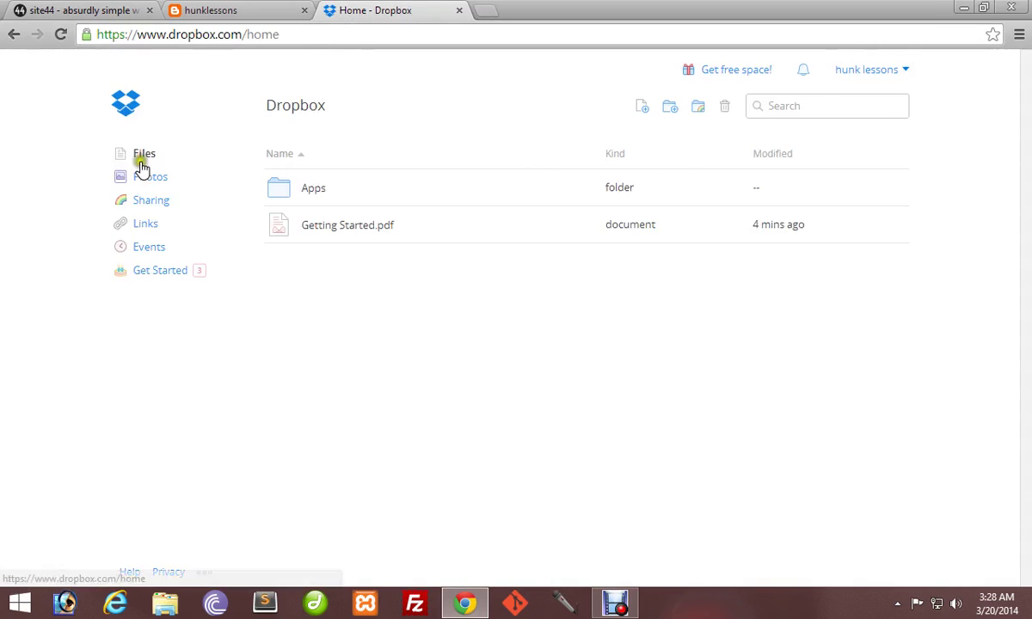
pyautogui.click(313, 190)
pyautogui.click(315, 195)
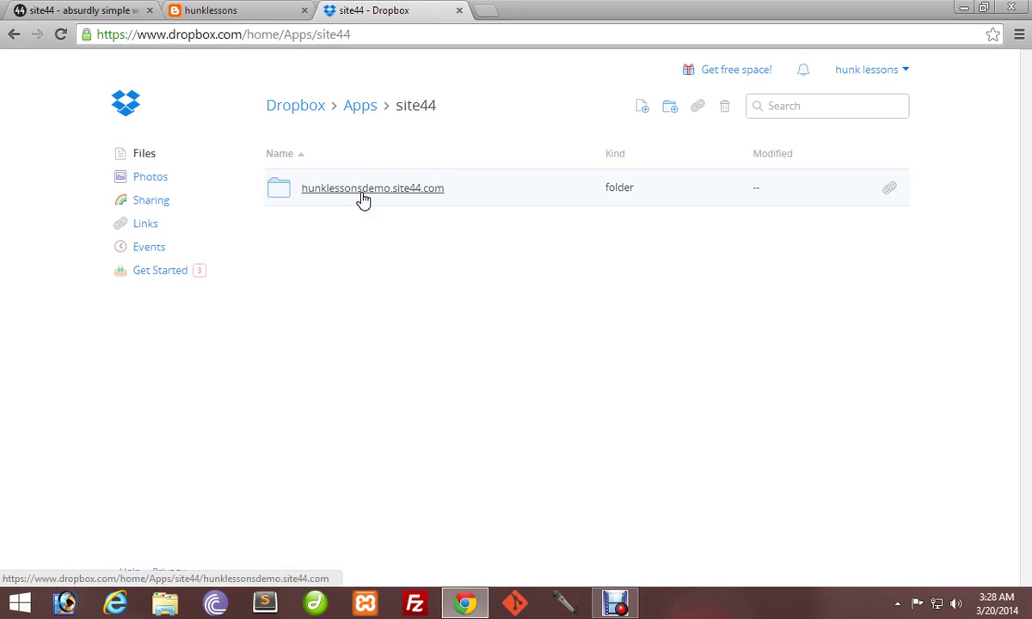
pyautogui.click(363, 198)
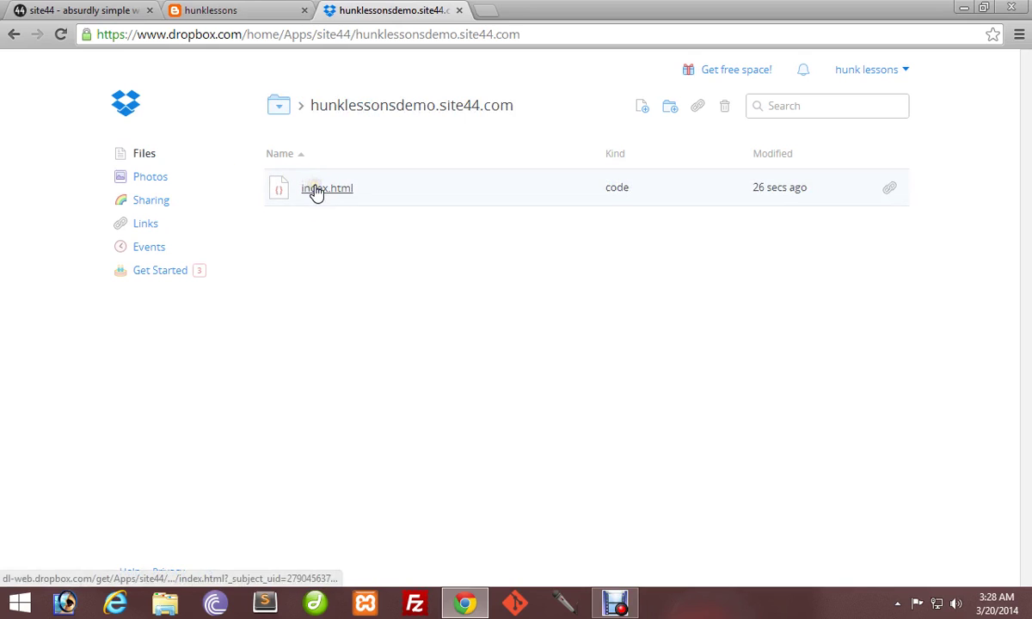
# Open and dismiss the folder options and Upload dialog, then minimise Chrome to the desktop.
pyautogui.click(328, 220)
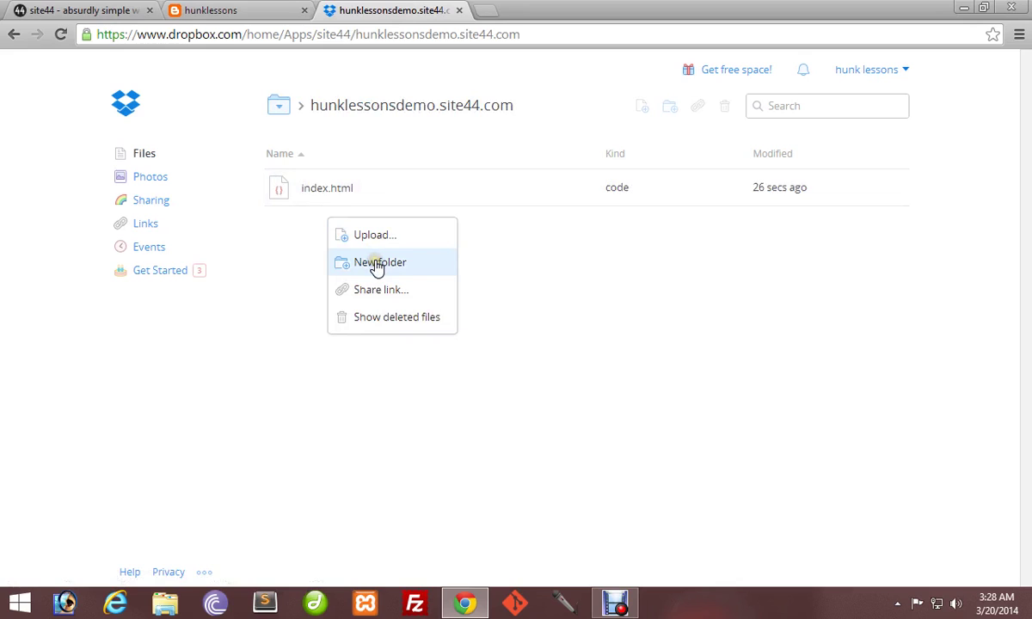
pyautogui.click(279, 232)
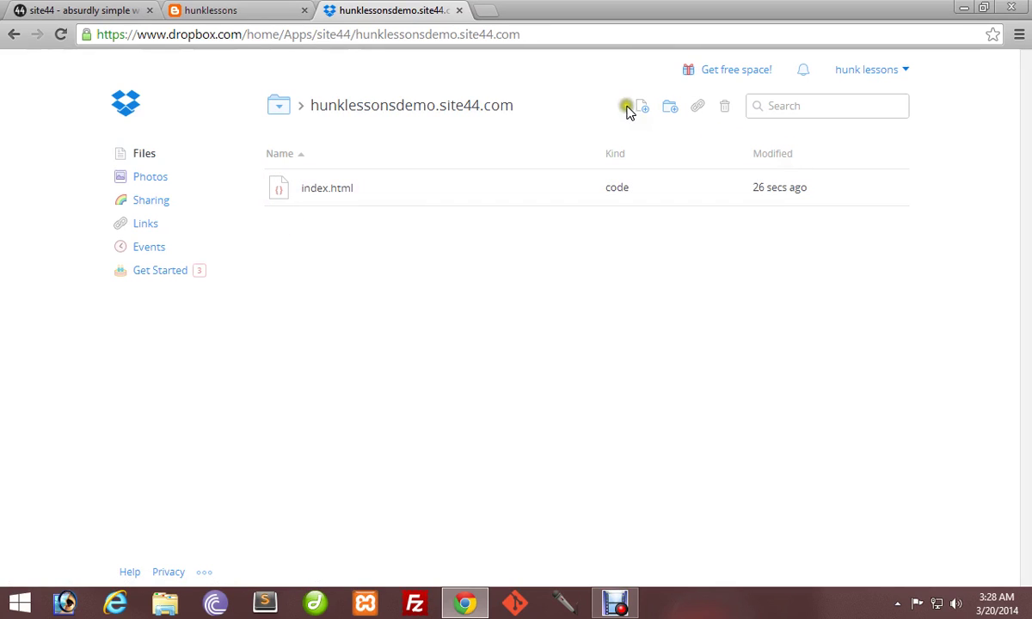
pyautogui.click(643, 107)
pyautogui.click(707, 271)
pyautogui.click(965, 9)
# Open index2 from the desktop in Google Chrome, then return to the Dropbox folder.
pyautogui.rightClick(154, 24)
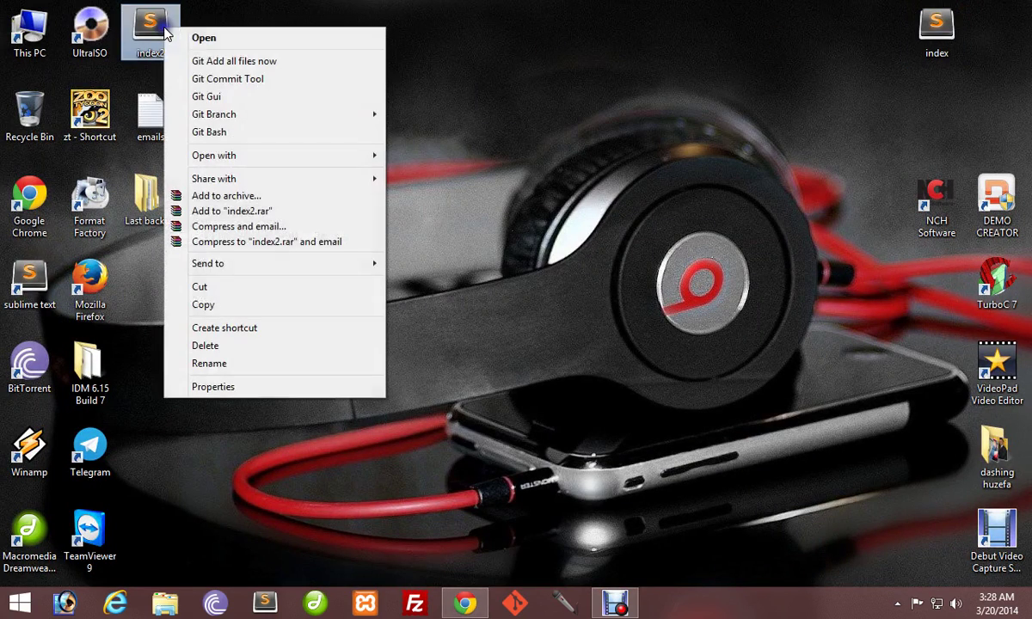
pyautogui.moveTo(228, 163)
pyautogui.click(423, 192)
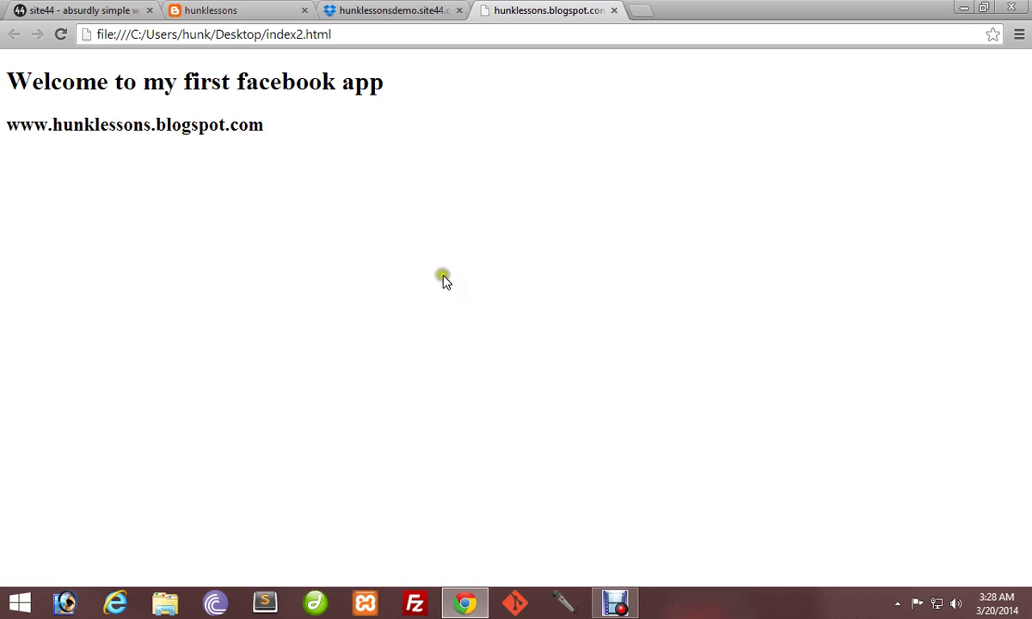
pyautogui.click(392, 11)
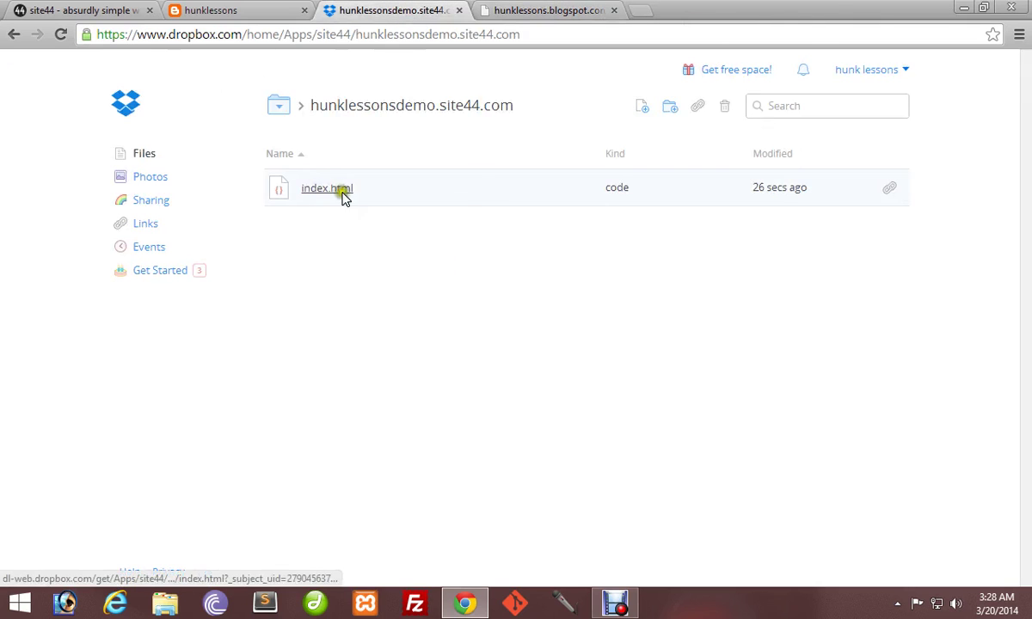
# Upload index2.html from the computer into the hunklessonsdemo.site44.com folder.
pyautogui.click(642, 111)
pyautogui.click(613, 277)
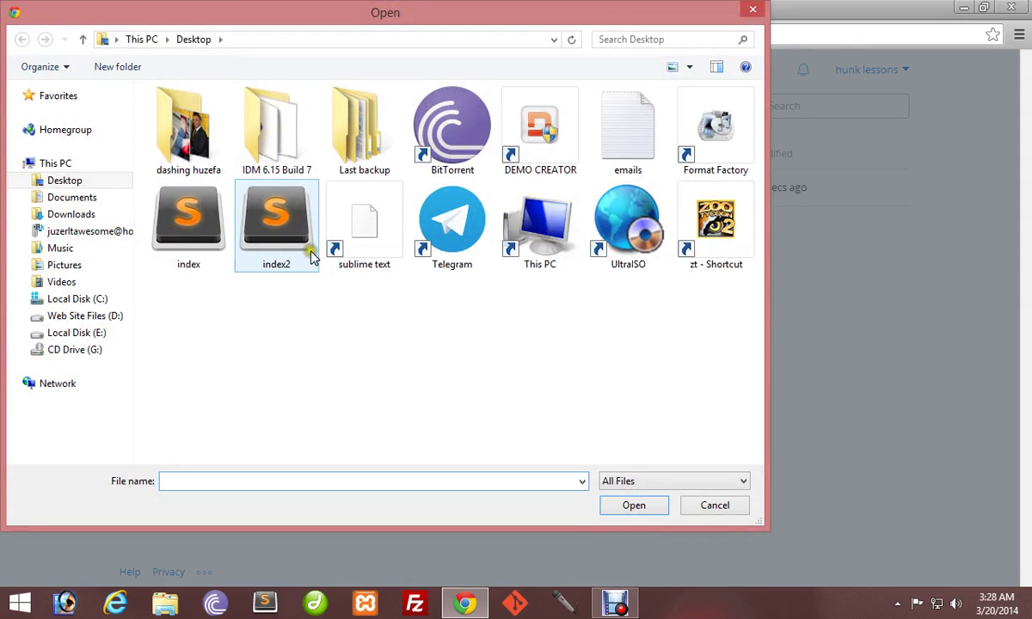
pyautogui.click(284, 245)
pyautogui.click(645, 508)
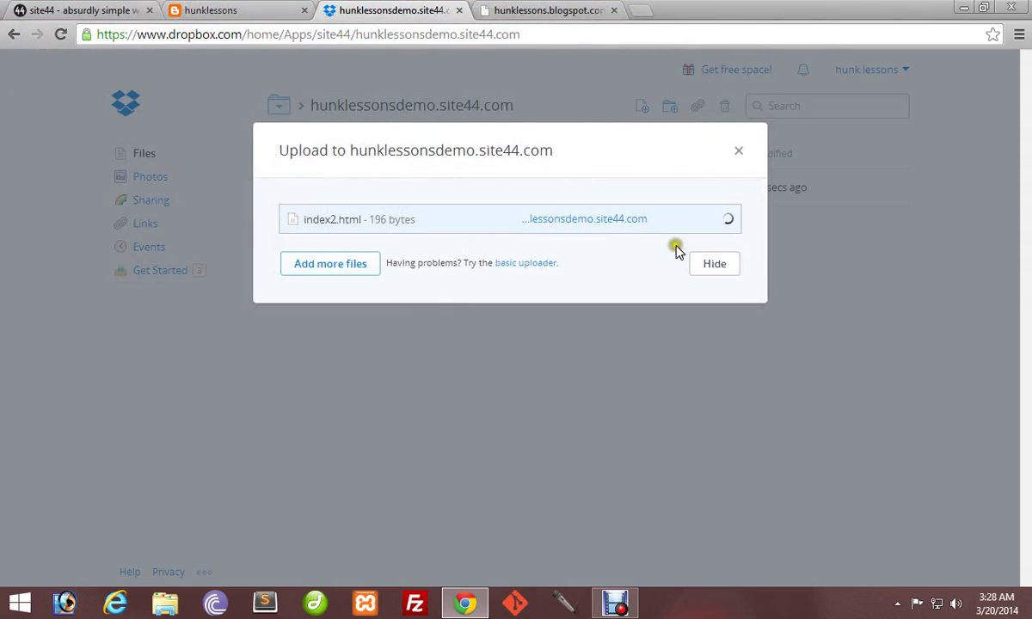
pyautogui.click(718, 266)
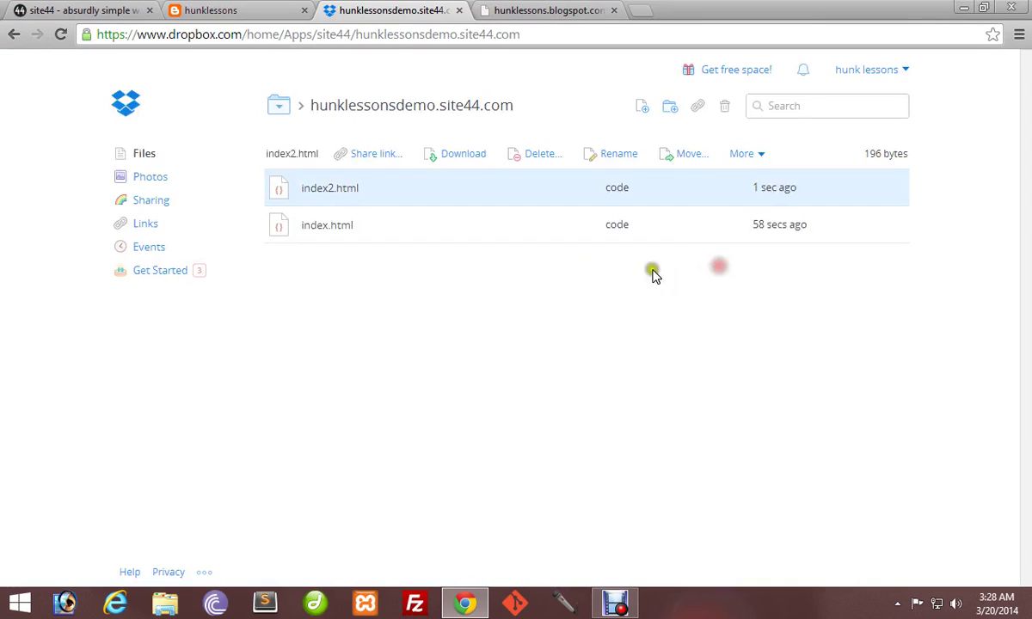
# Delete the old index.html from the site folder.
pyautogui.rightClick(327, 190)
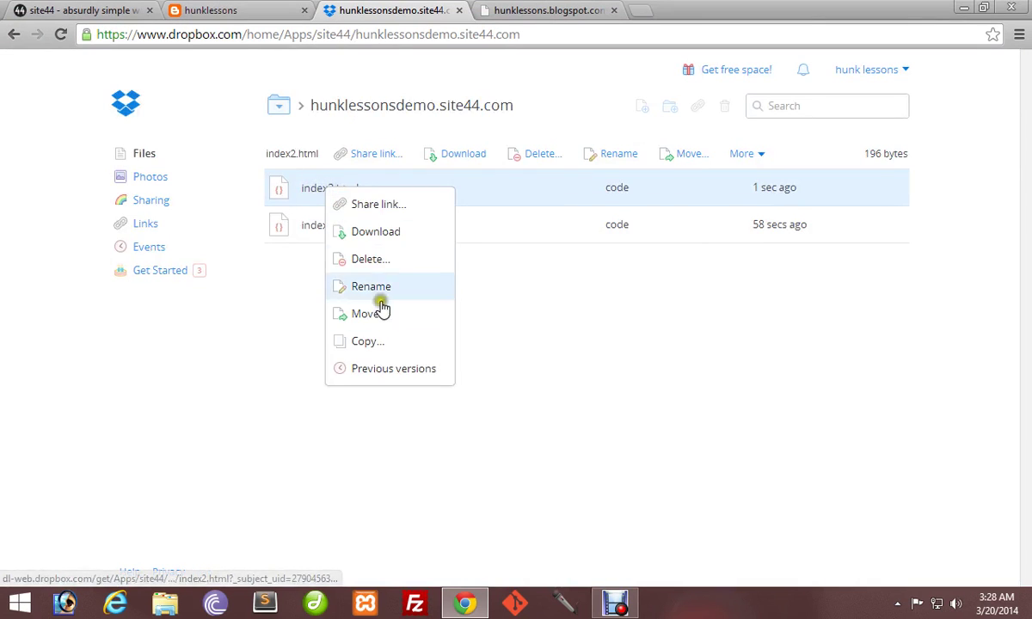
pyautogui.click(591, 281)
pyautogui.keyDown('ctrl'); pyautogui.click(316, 226); pyautogui.keyUp('ctrl')
pyautogui.rightClick(316, 226)
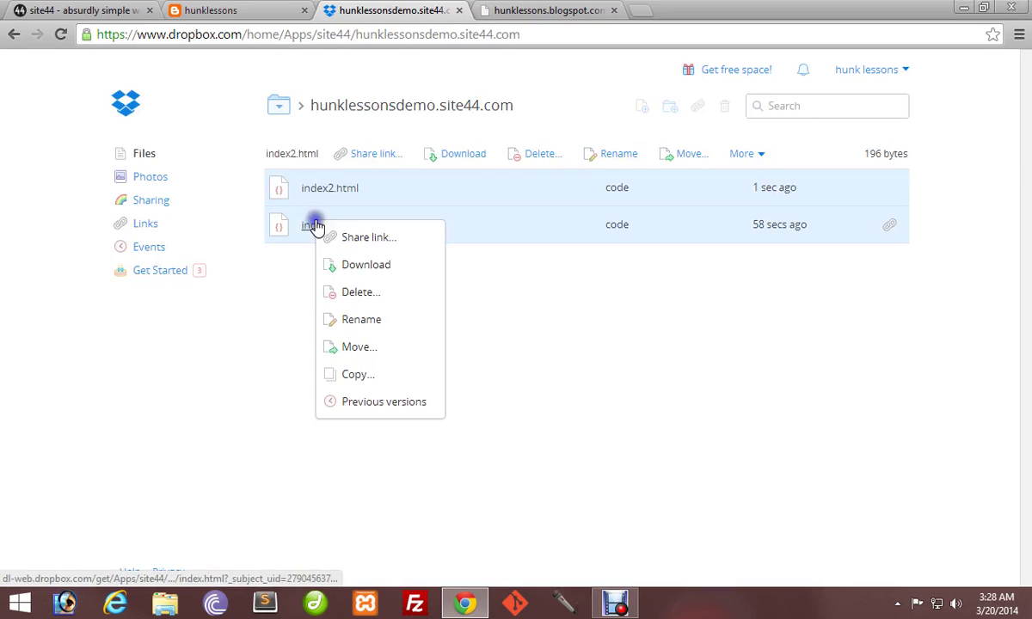
pyautogui.click(359, 294)
pyautogui.click(636, 258)
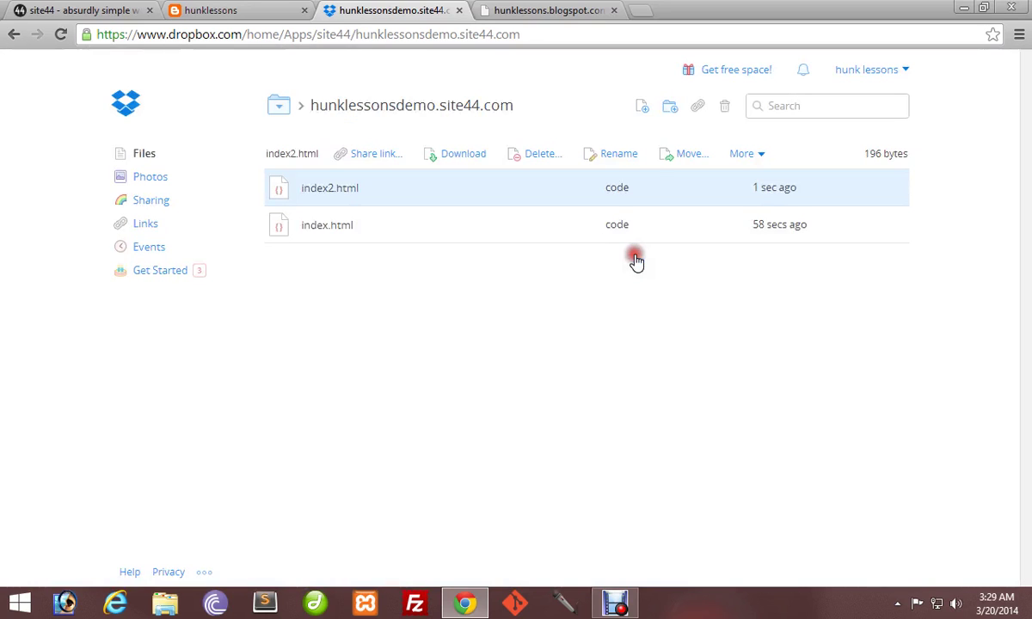
# Rename index2.html to index.html and go to the live site tab.
pyautogui.rightClick(330, 192)
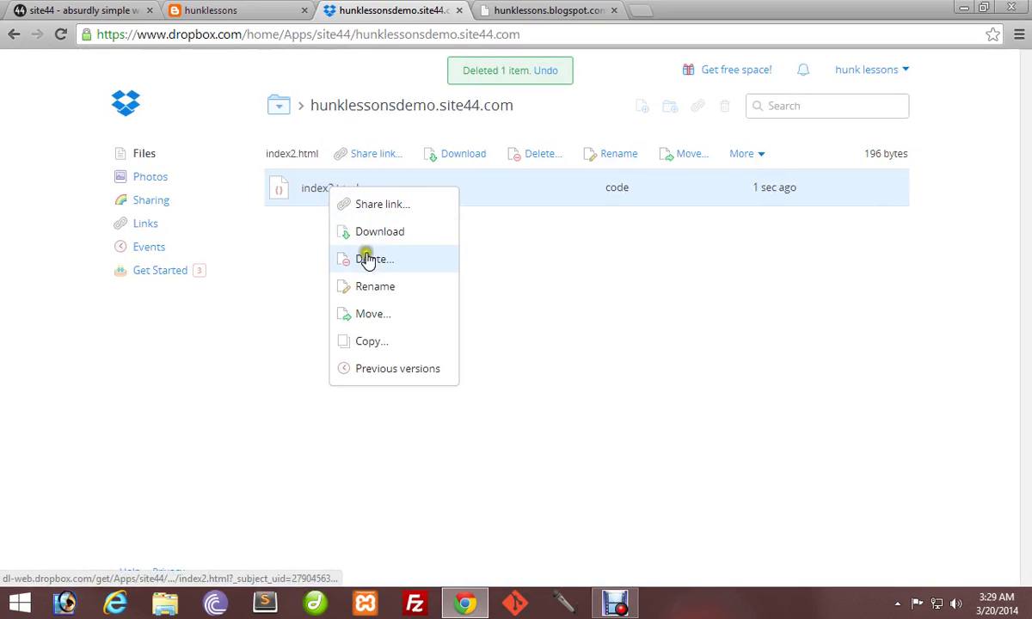
pyautogui.click(375, 286)
pyautogui.click(340, 189)
pyautogui.press('BackSpace')
pyautogui.click(370, 197)
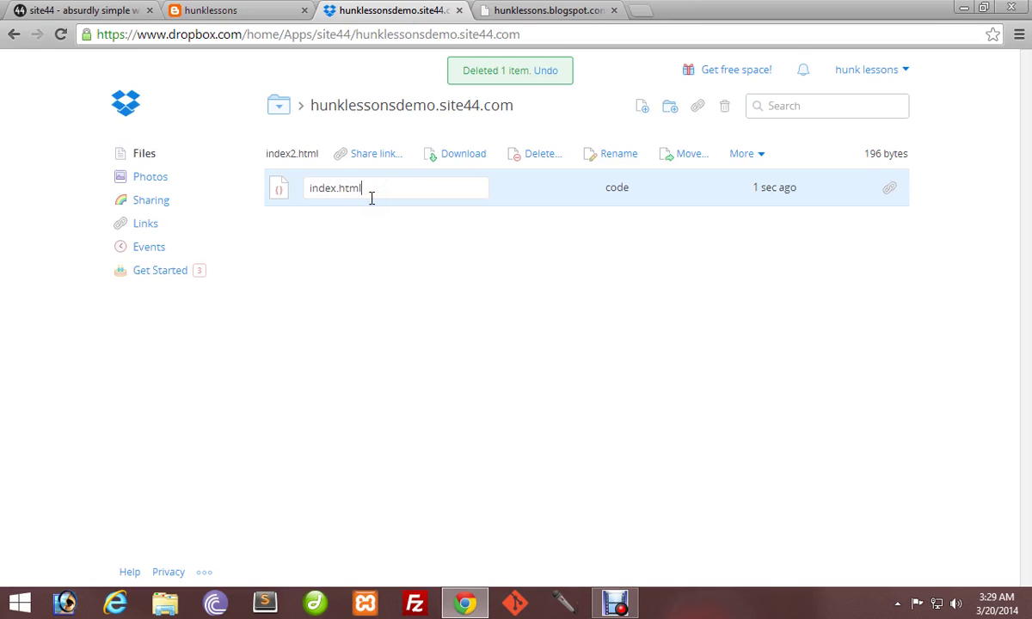
pyautogui.press('Return')
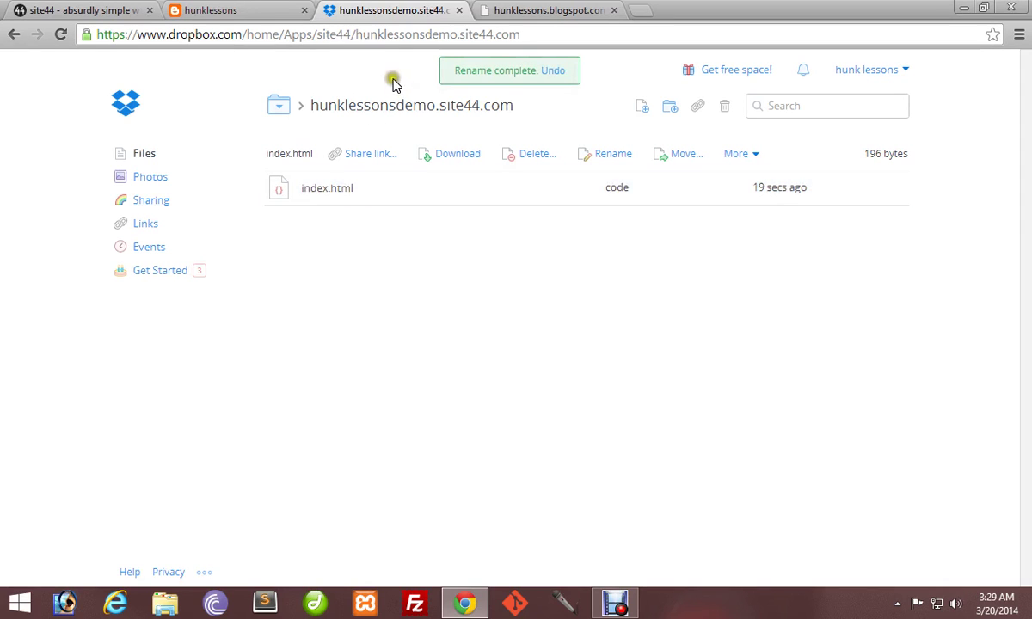
pyautogui.click(86, 10)
# Reload the site44 page to confirm 'Welcome to my first facebook app', then select the fourth tab's address.
pyautogui.press('F5')
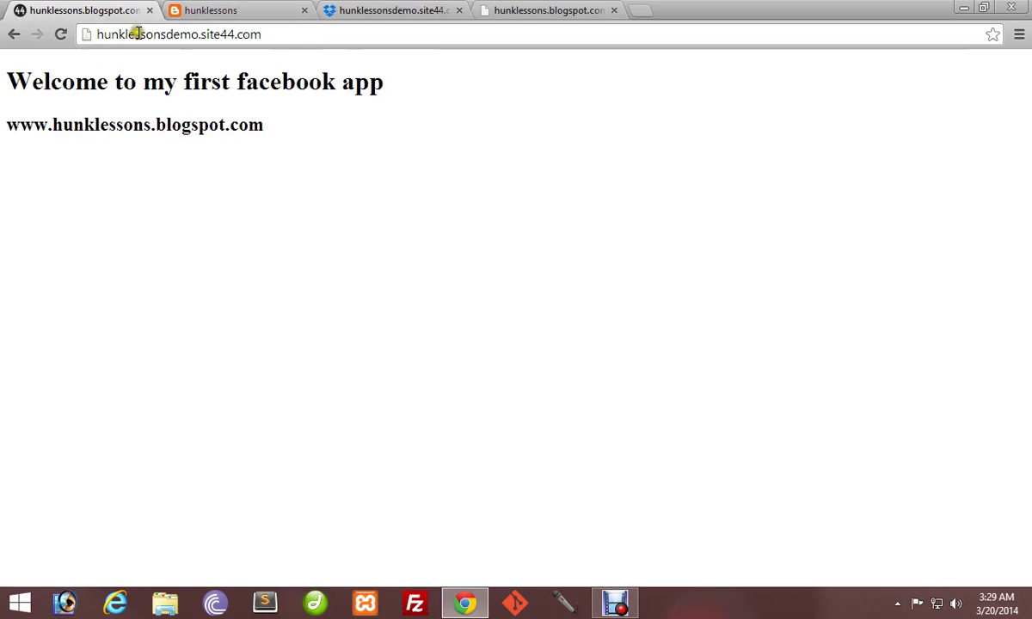
pyautogui.click(289, 37)
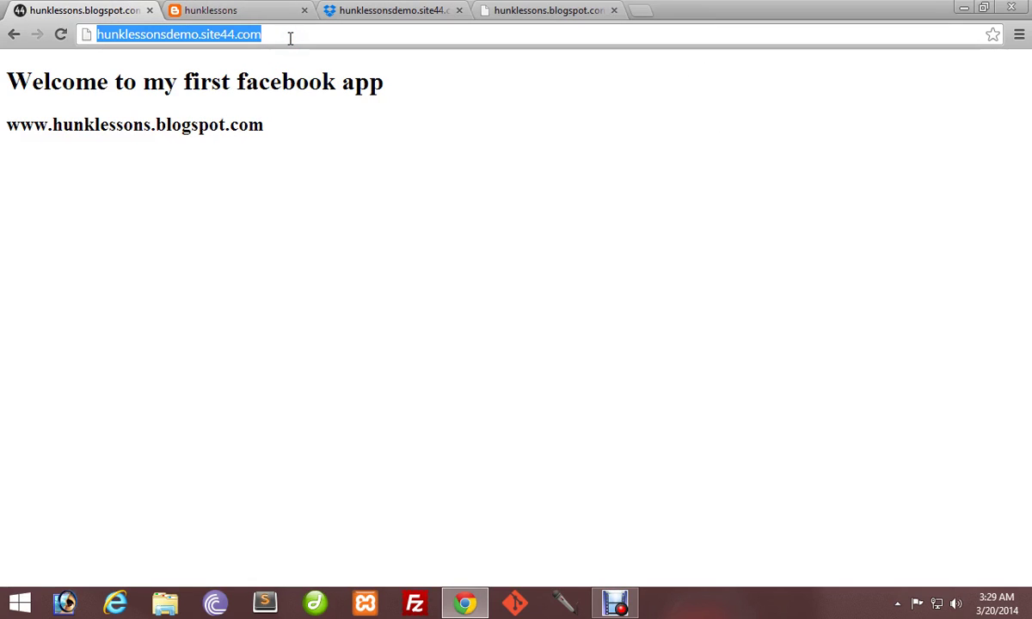
pyautogui.click(403, 8)
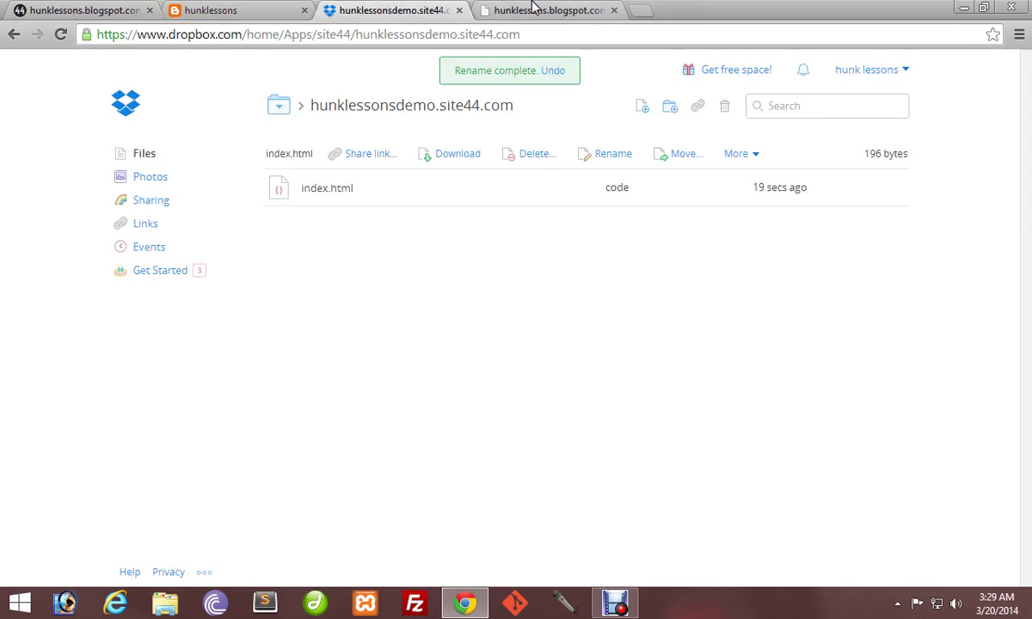
pyautogui.click(546, 12)
pyautogui.click(412, 38)
# Go to developers.facebook.com and log in with the Facebook account e-mail and password.
pyautogui.write('developers.facebook.com')
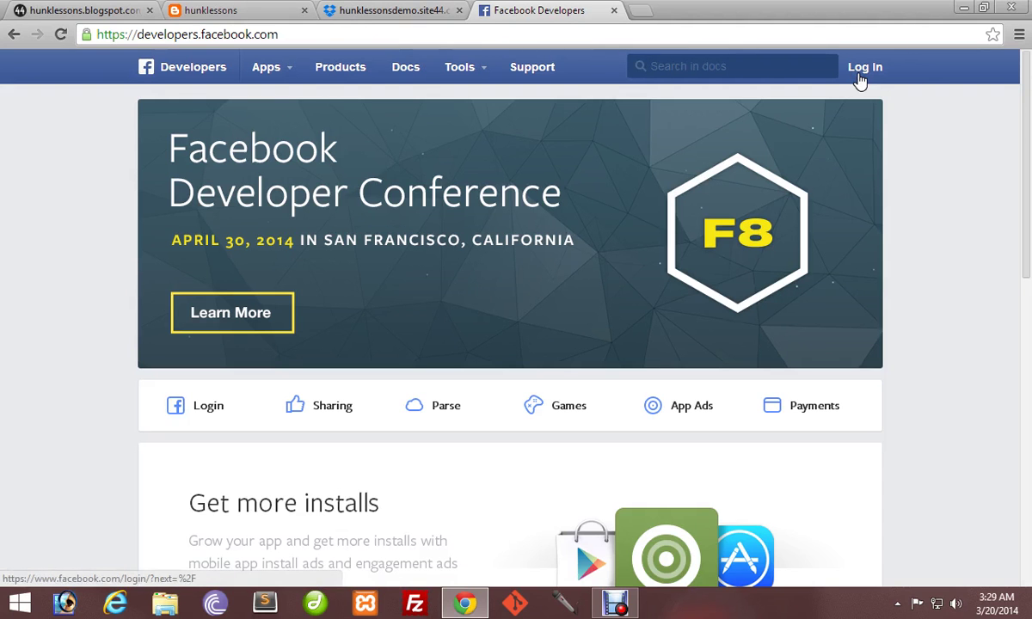
pyautogui.click(291, 74)
pyautogui.click(275, 94)
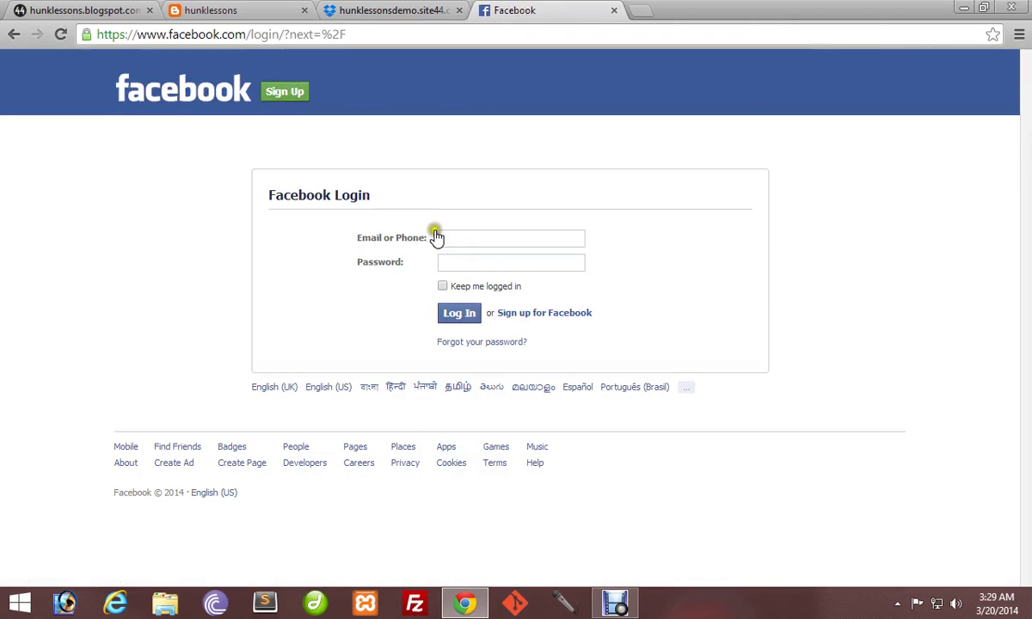
pyautogui.click(463, 238)
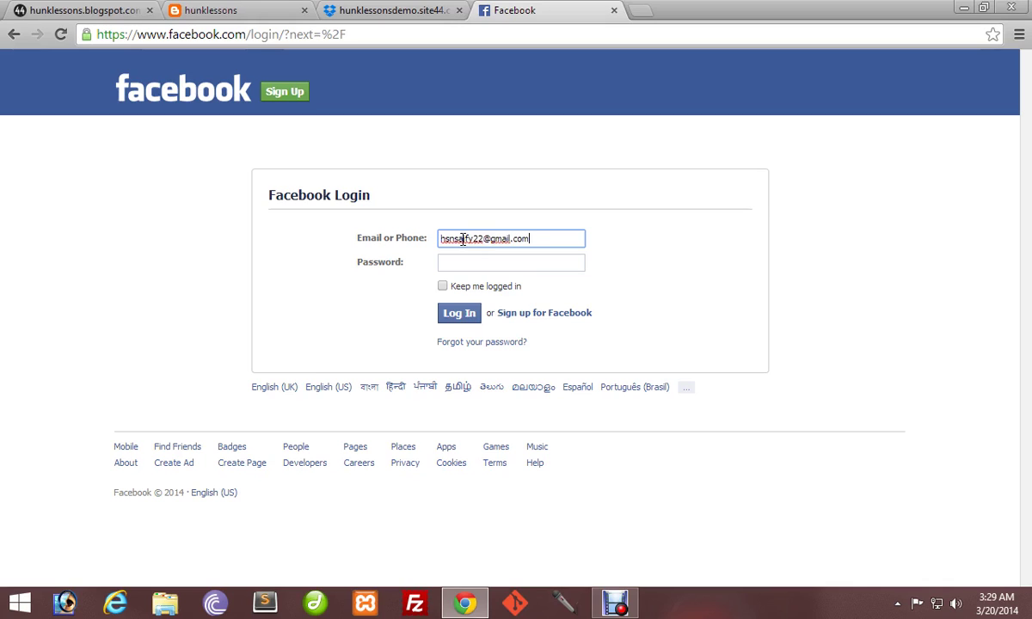
pyautogui.press('Tab')
pyautogui.write('••••••••')
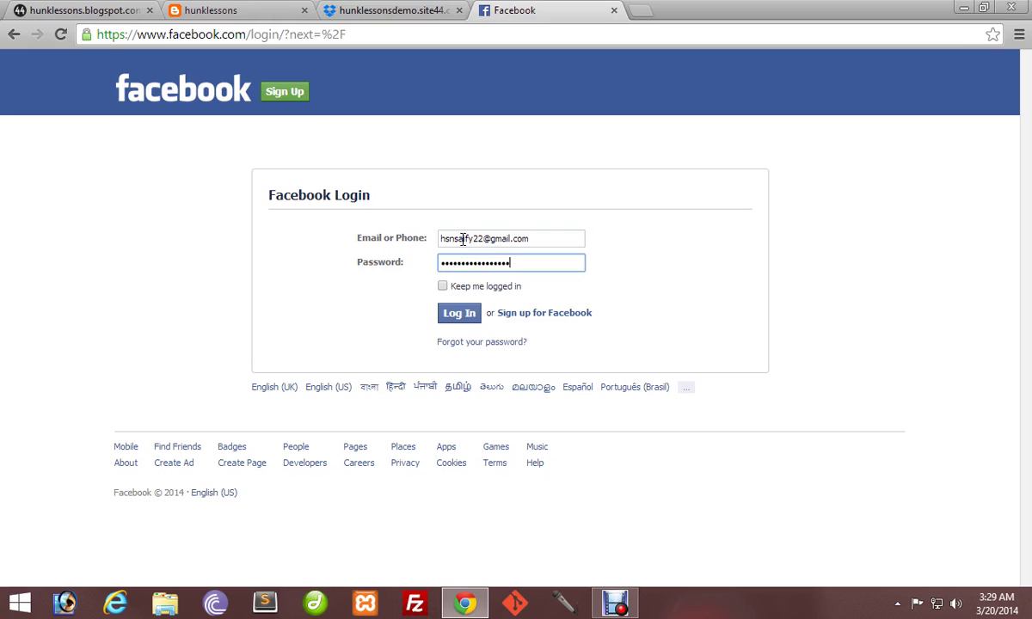
pyautogui.press('Return')
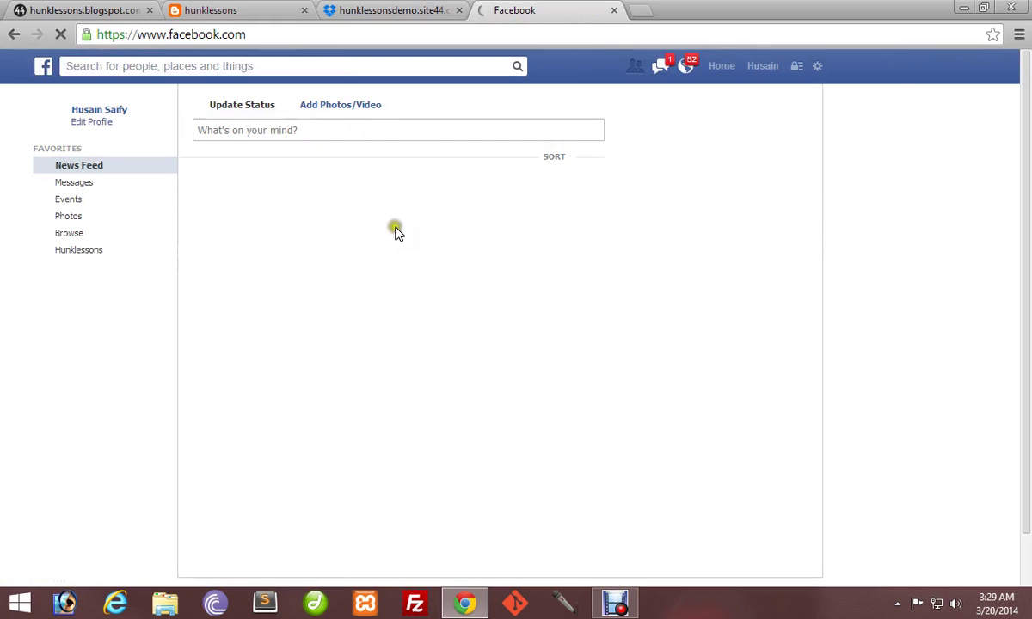
# Enter the developers.facebook.com address again.
pyautogui.click(250, 31)
pyautogui.write('developer')
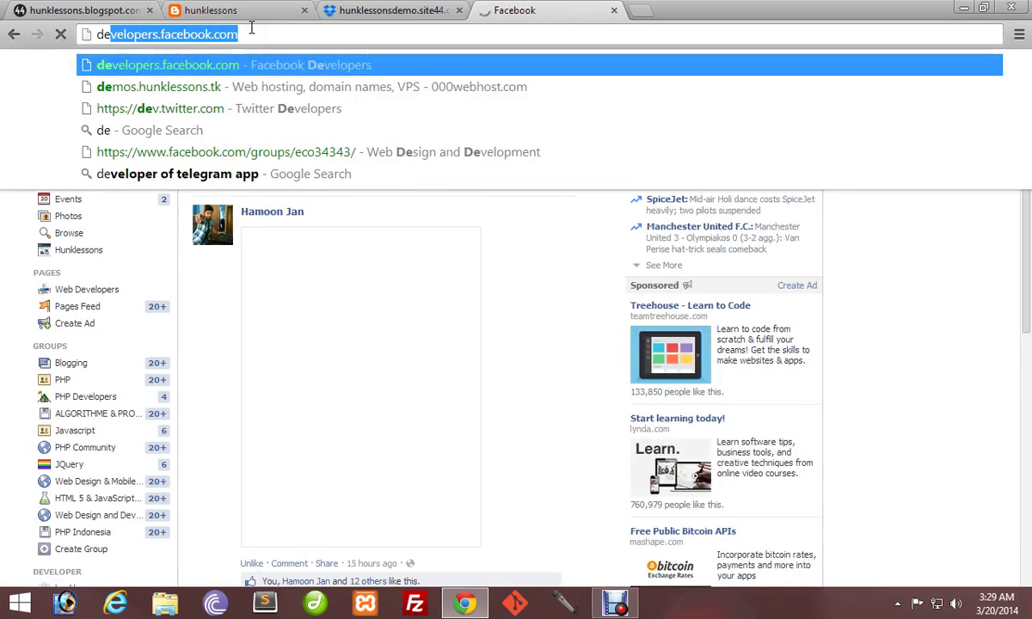
pyautogui.press('Right')
# Start a new app with display name 'hunklessons demo' and namespace 'hunklessonsdemo'.
pyautogui.press('Return')
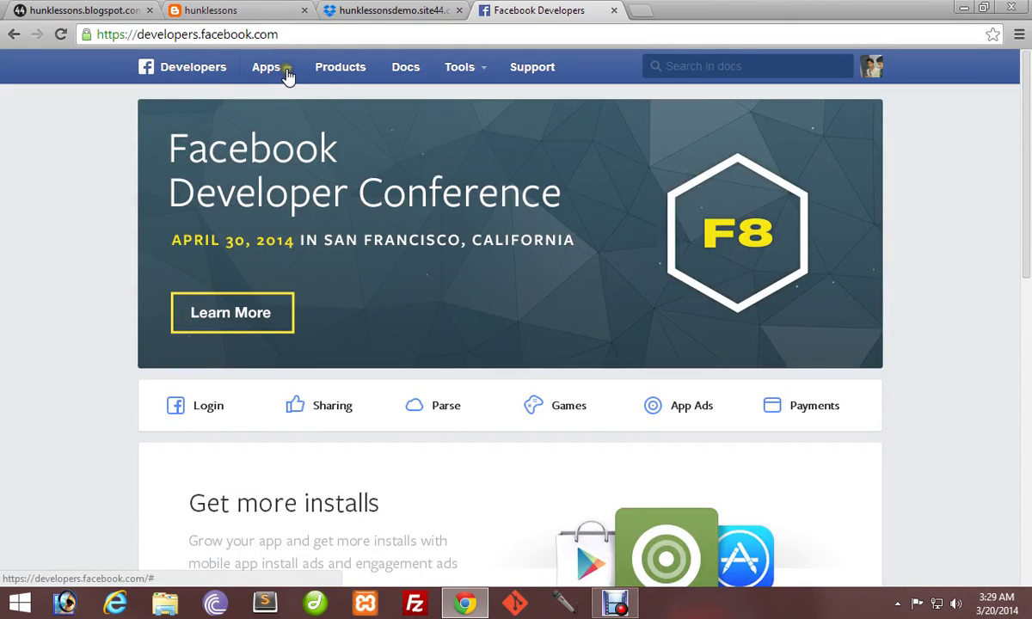
pyautogui.moveTo(286, 71)
pyautogui.click(291, 100)
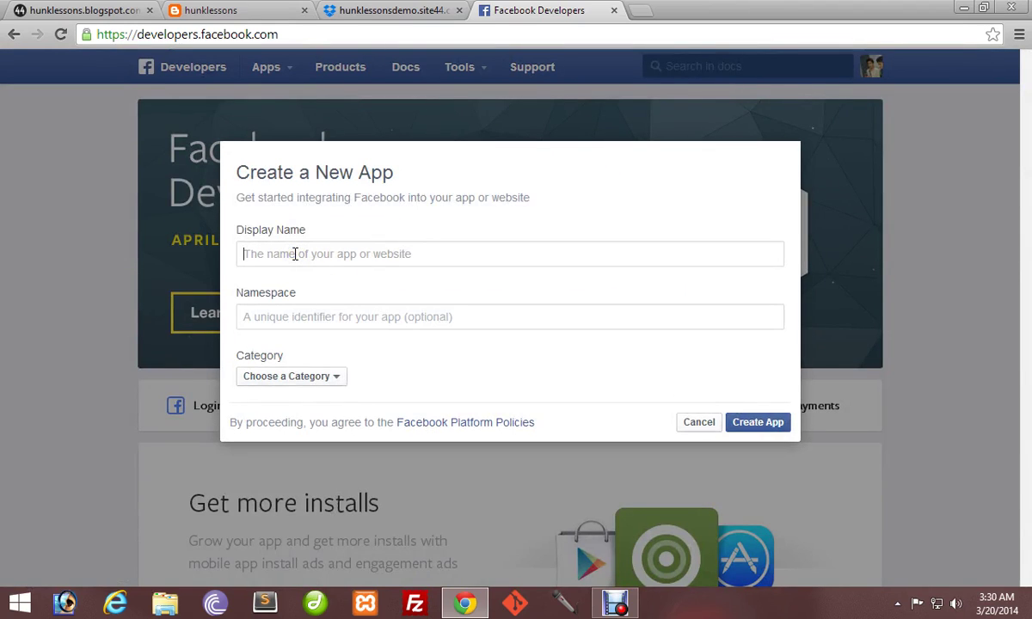
pyautogui.write('hunklessons demo')
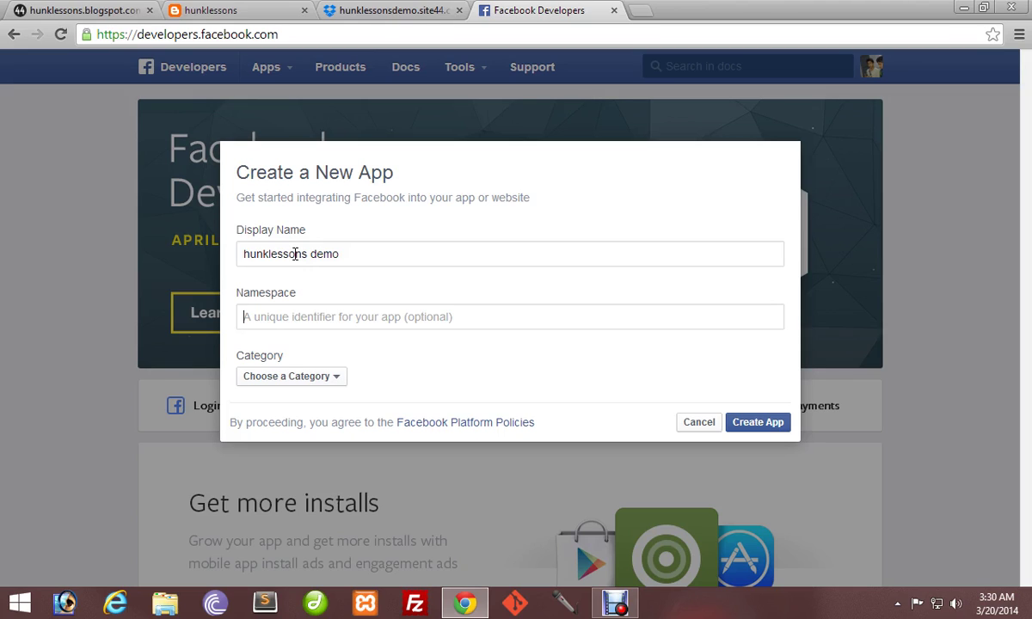
pyautogui.press('Tab')
pyautogui.write('hu')
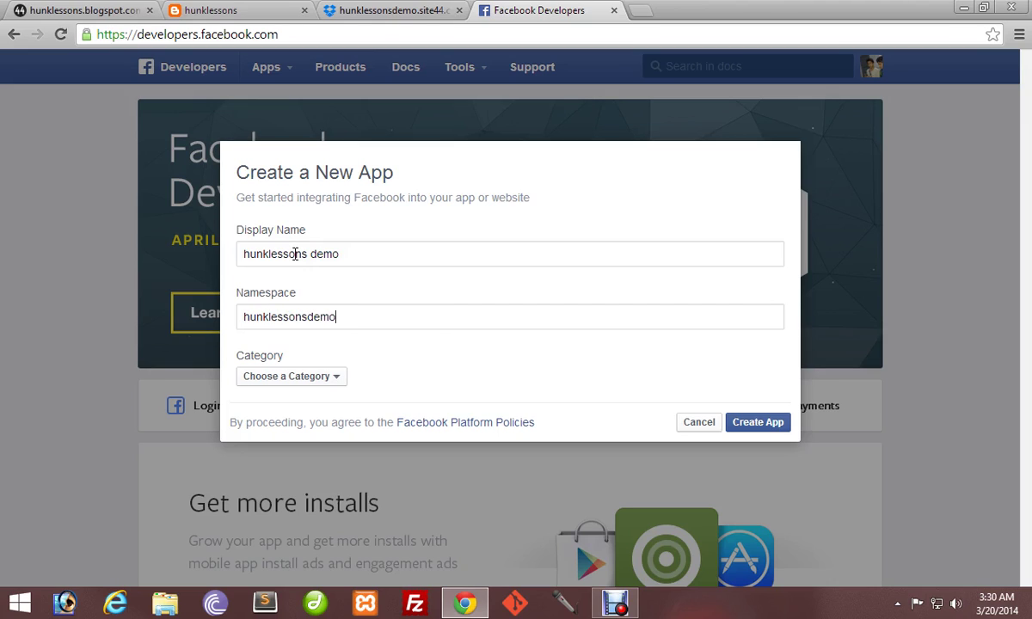
# Choose the Apps for Pages category, create the app and pass the security check.
pyautogui.click(274, 379)
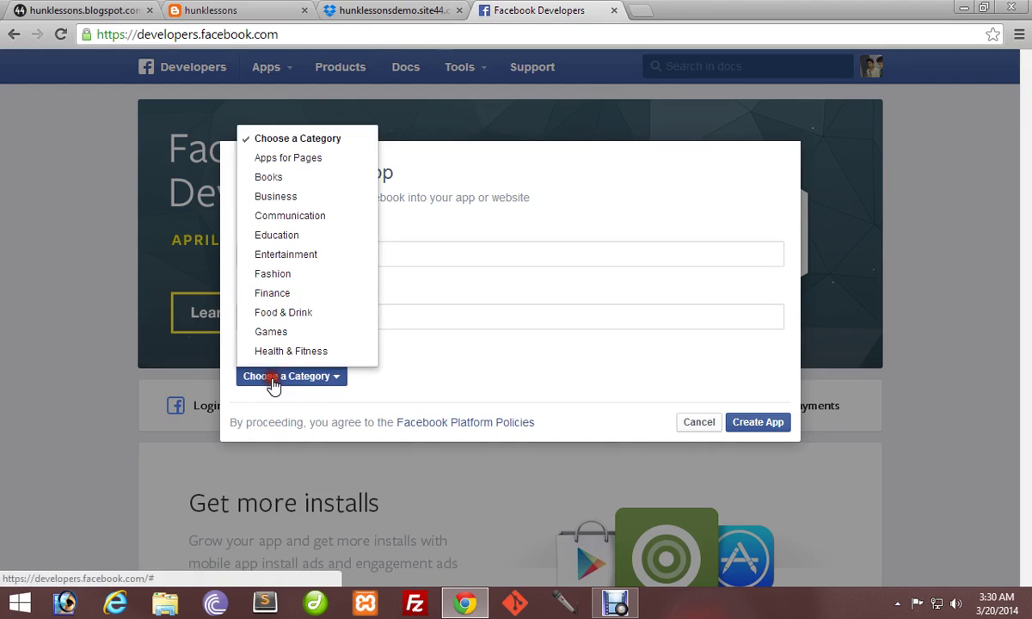
pyautogui.click(291, 160)
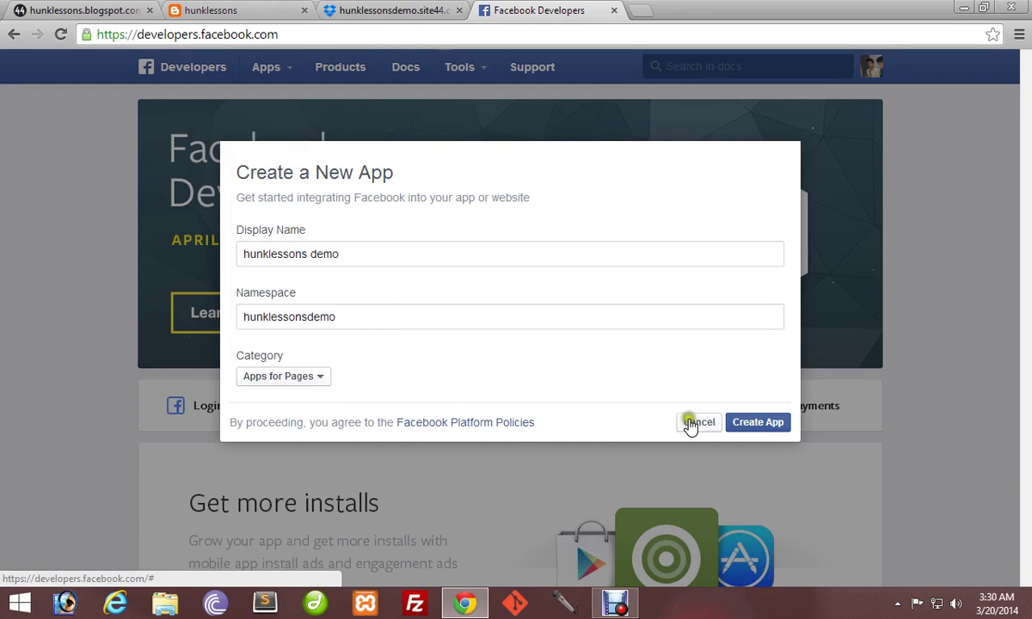
pyautogui.click(770, 428)
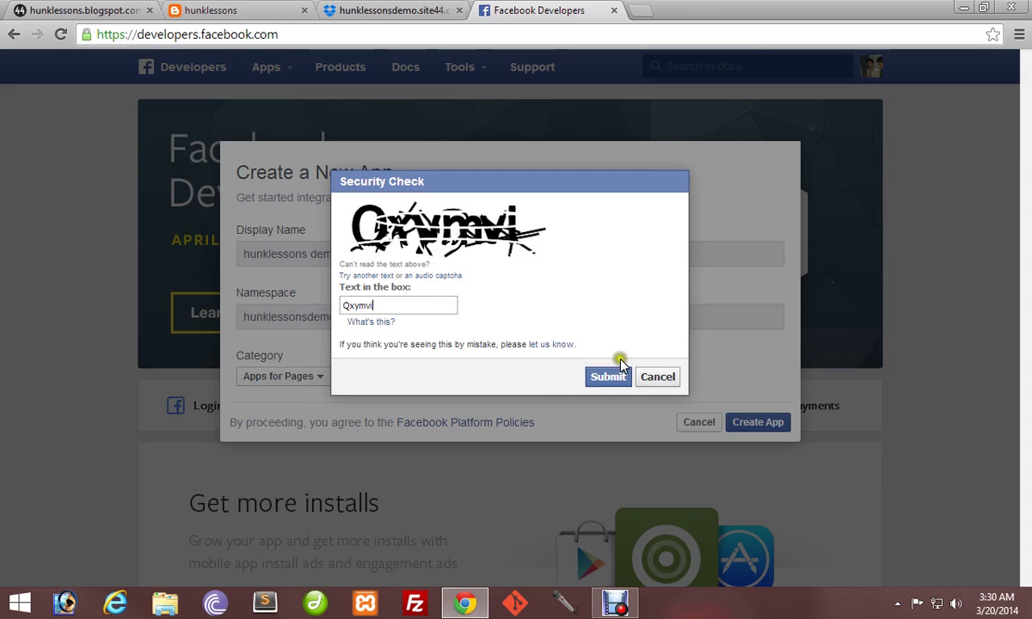
pyautogui.click(602, 382)
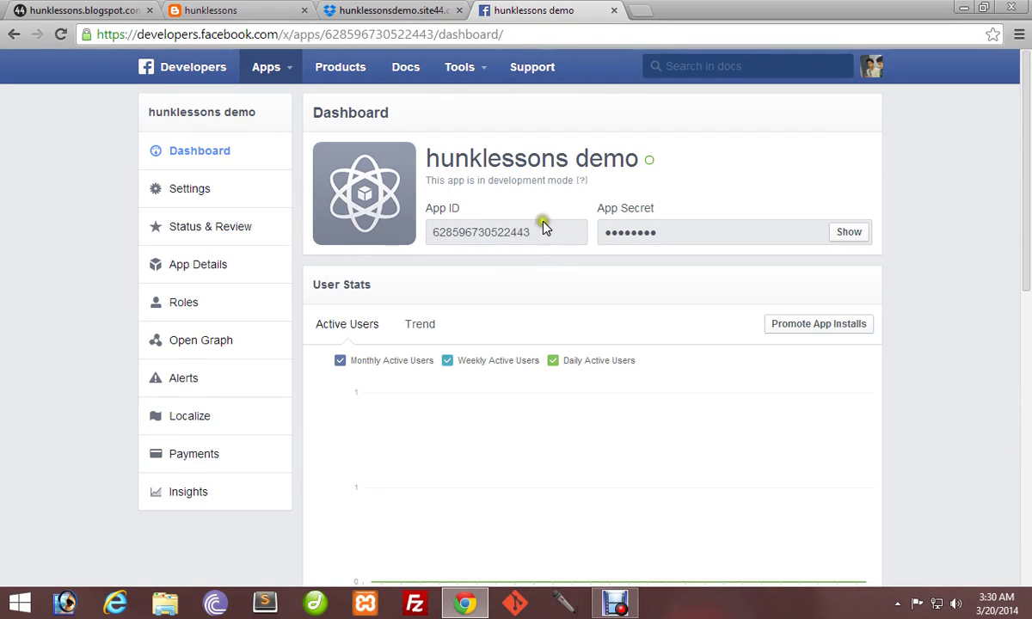
# Select the App ID and App Secret, then open the app's Basic settings.
pyautogui.moveTo(530, 232); pyautogui.dragTo(428, 232)
pyautogui.moveTo(686, 232); pyautogui.dragTo(604, 234)
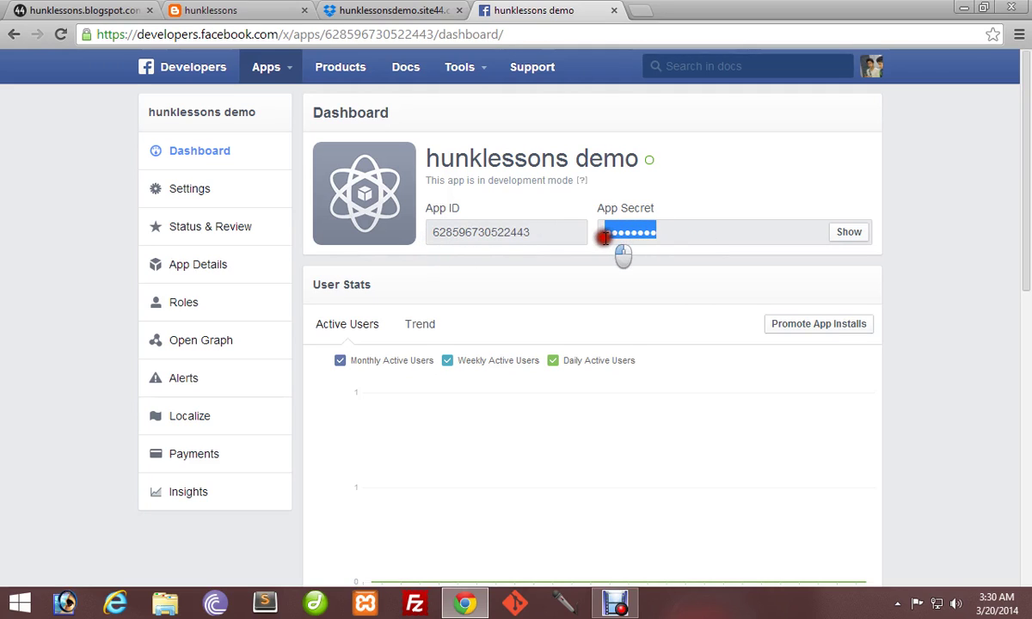
pyautogui.moveTo(648, 163)
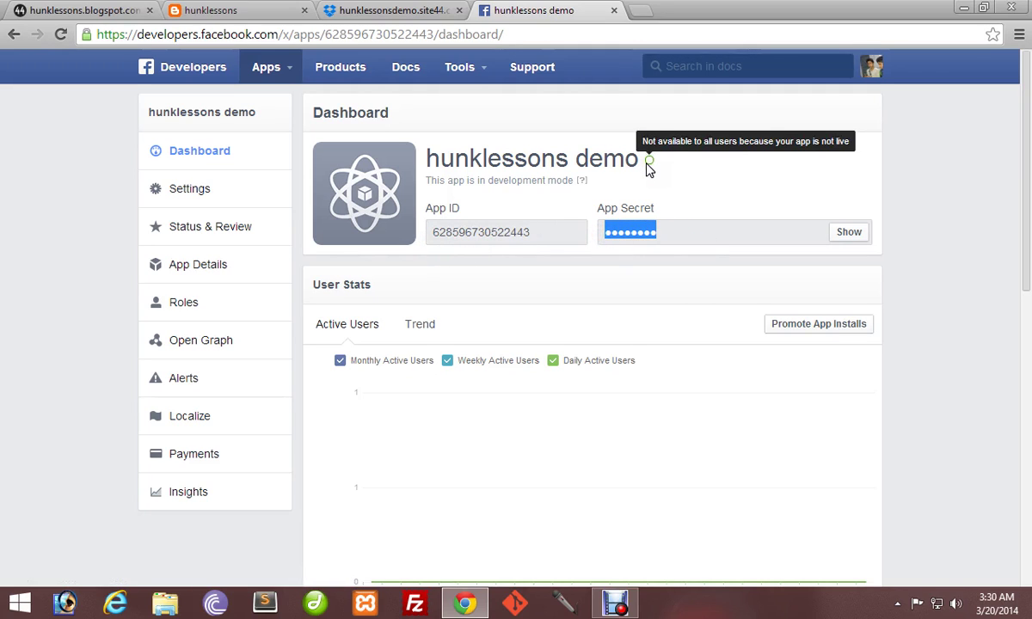
pyautogui.click(195, 197)
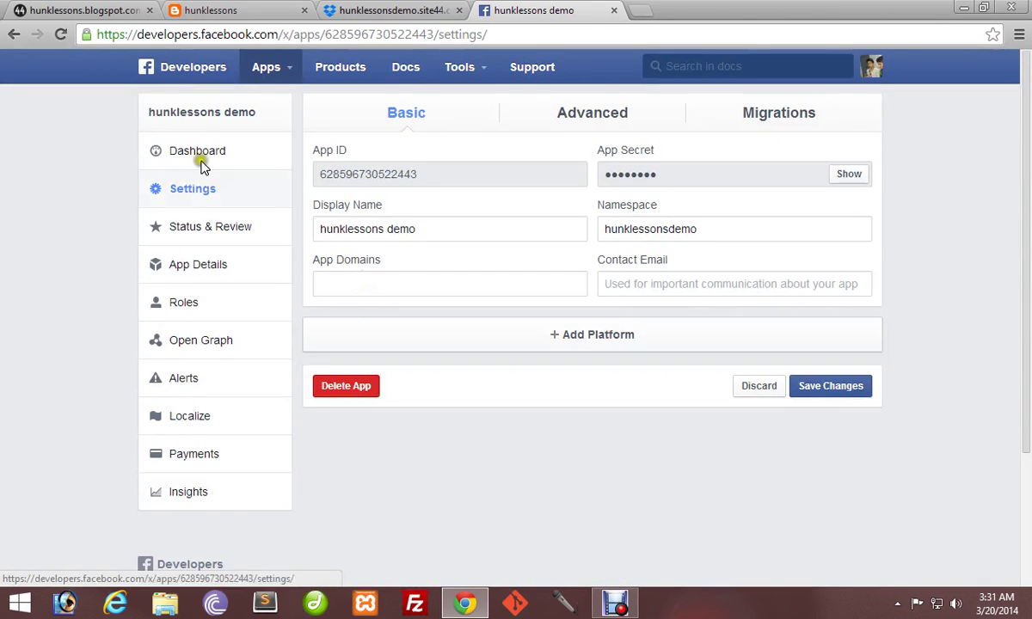
pyautogui.click(306, 288)
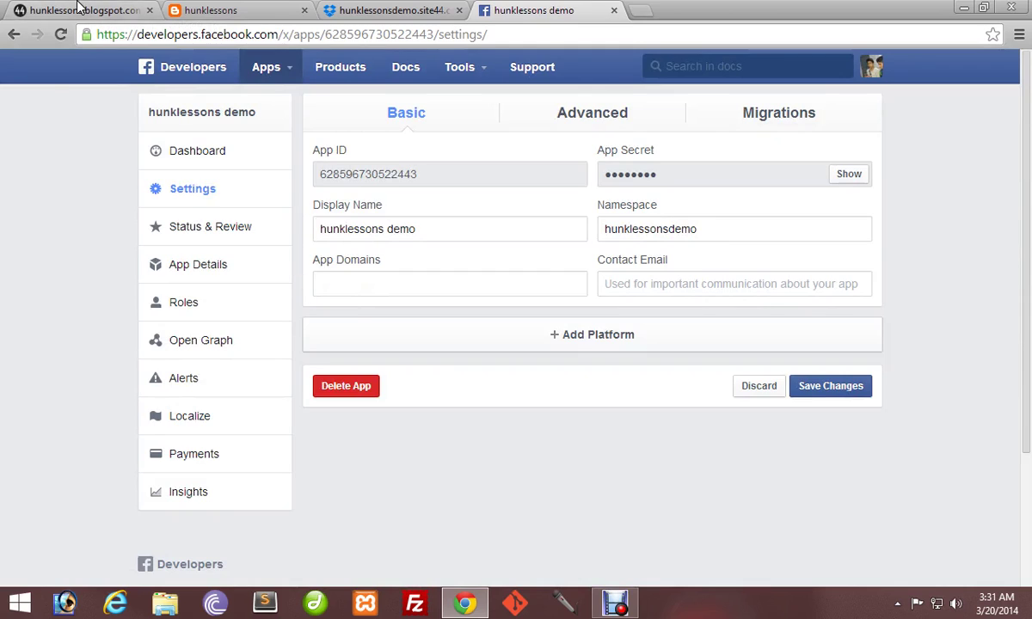
# Select the hunklessonsdemo.site44.com address in the live site tab.
pyautogui.click(78, 9)
pyautogui.click(288, 34)
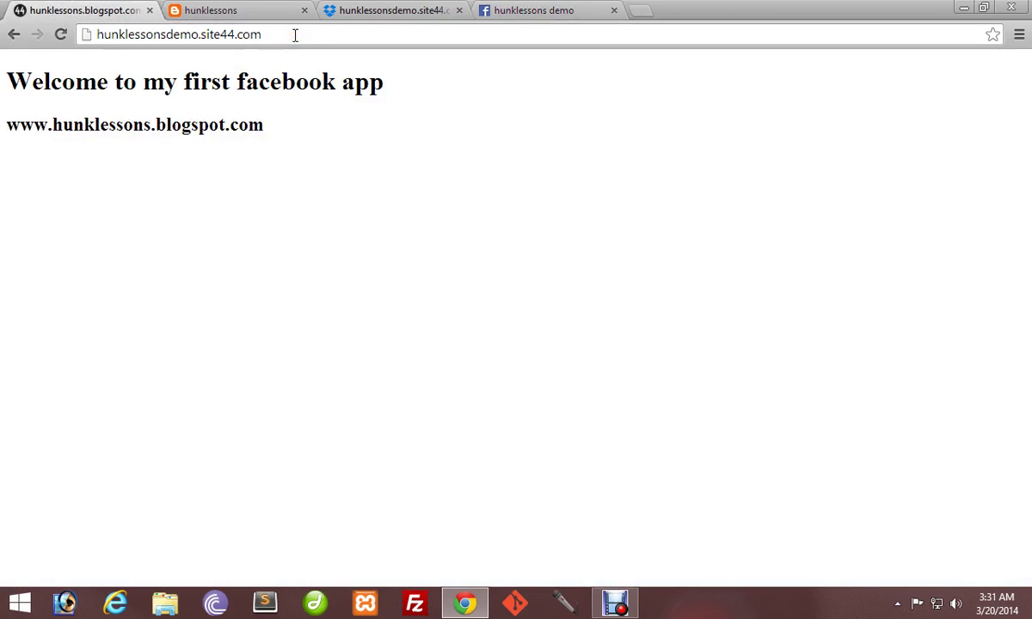
pyautogui.moveTo(259, 34); pyautogui.dragTo(88, 33)
pyautogui.hotkey('ctrl', 'c')
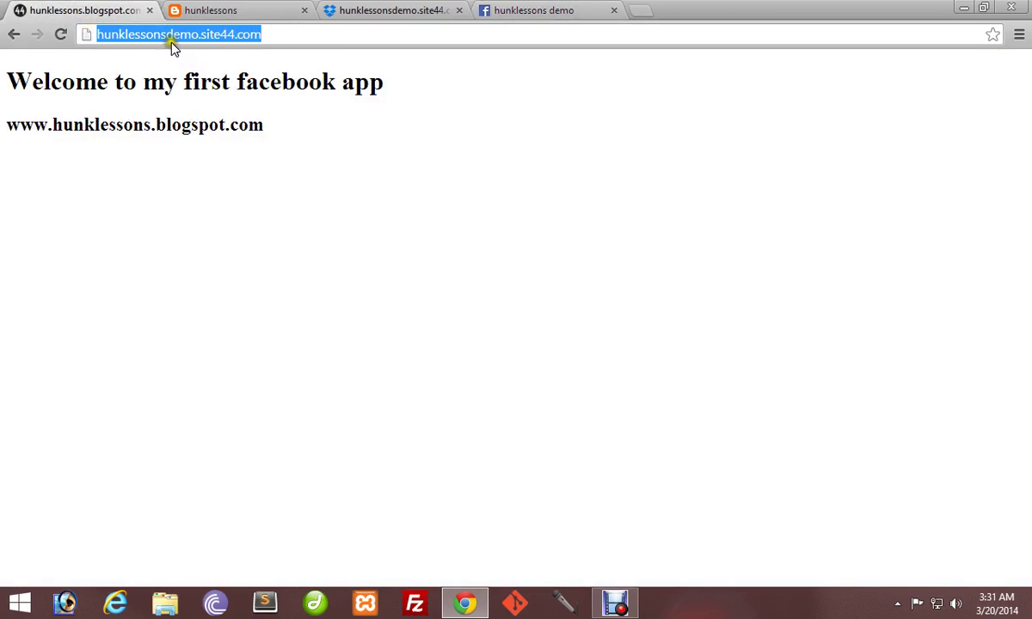
# Paste hunklessonsdemo.site44.com into App Domains.
pyautogui.click(555, 10)
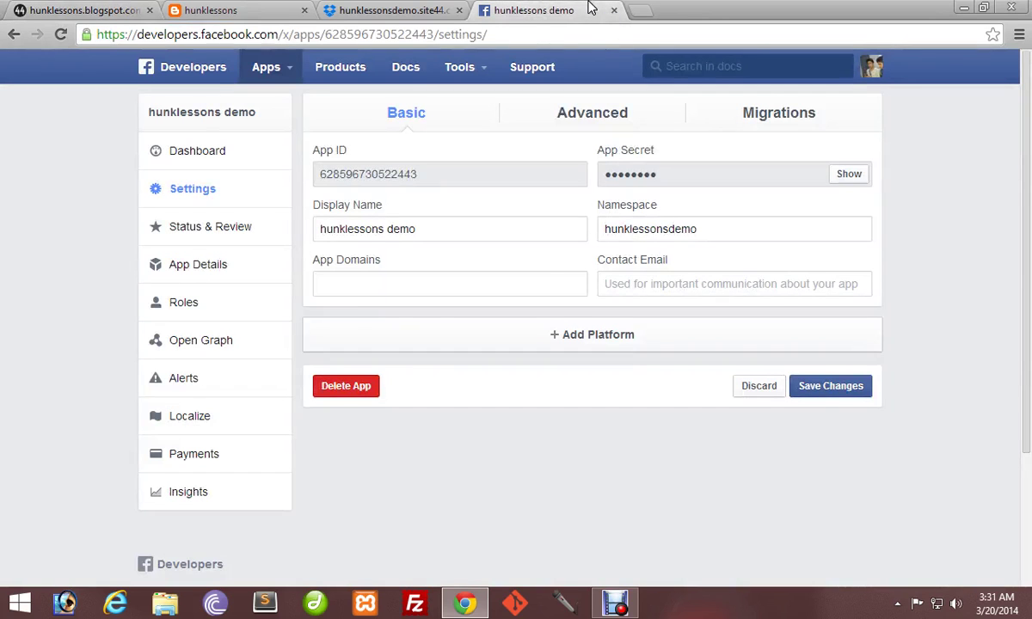
pyautogui.click(342, 284)
pyautogui.hotkey('ctrl', 'v')
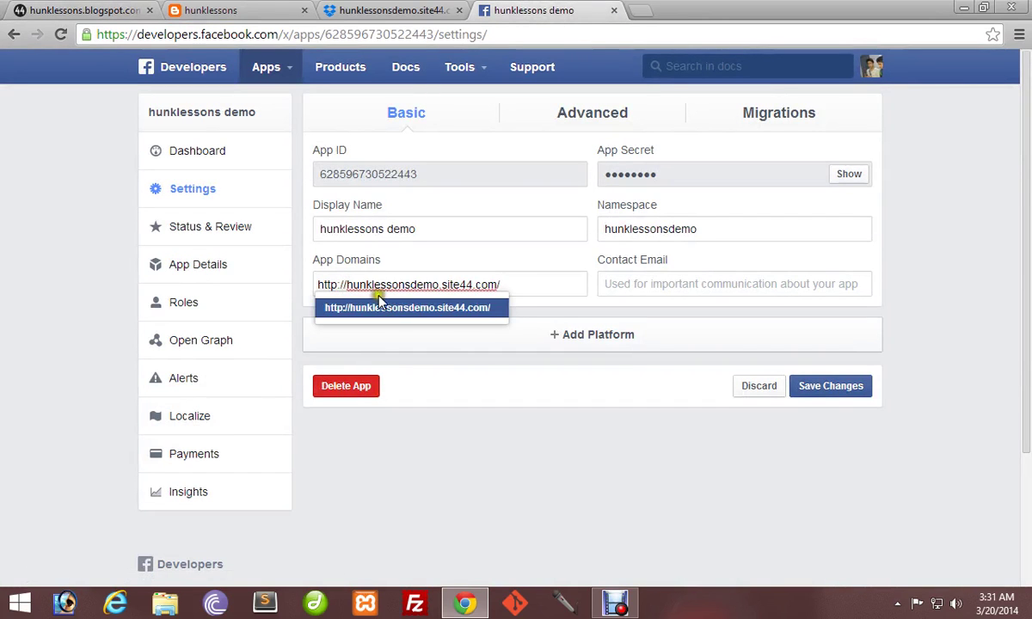
pyautogui.click(455, 308)
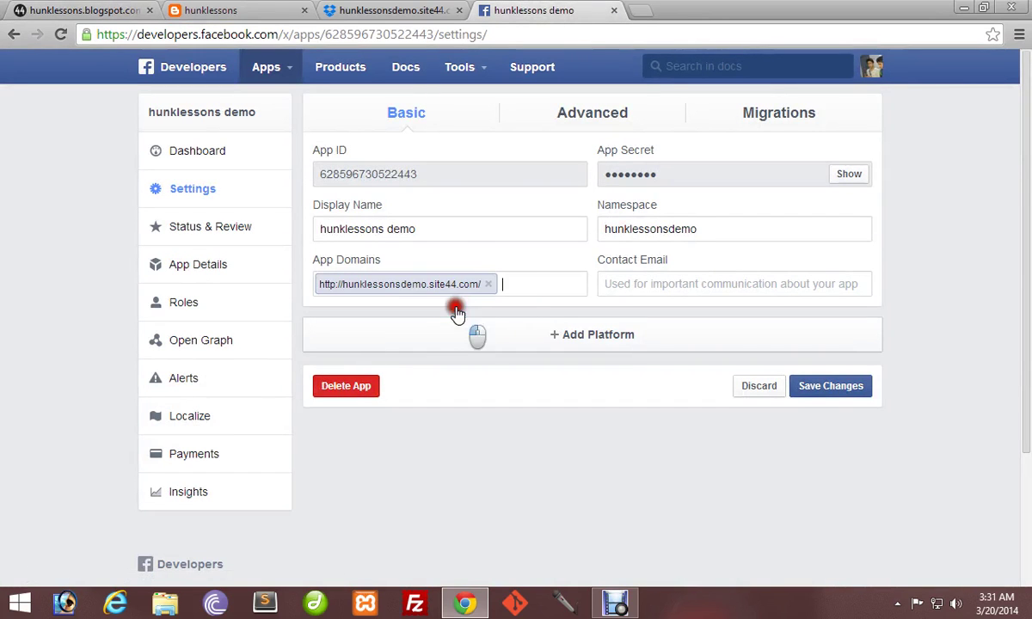
# Add the App on Facebook platform to the app settings.
pyautogui.click(592, 344)
pyautogui.click(547, 342)
pyautogui.click(312, 237)
pyautogui.scroll(-3, 376, 295)
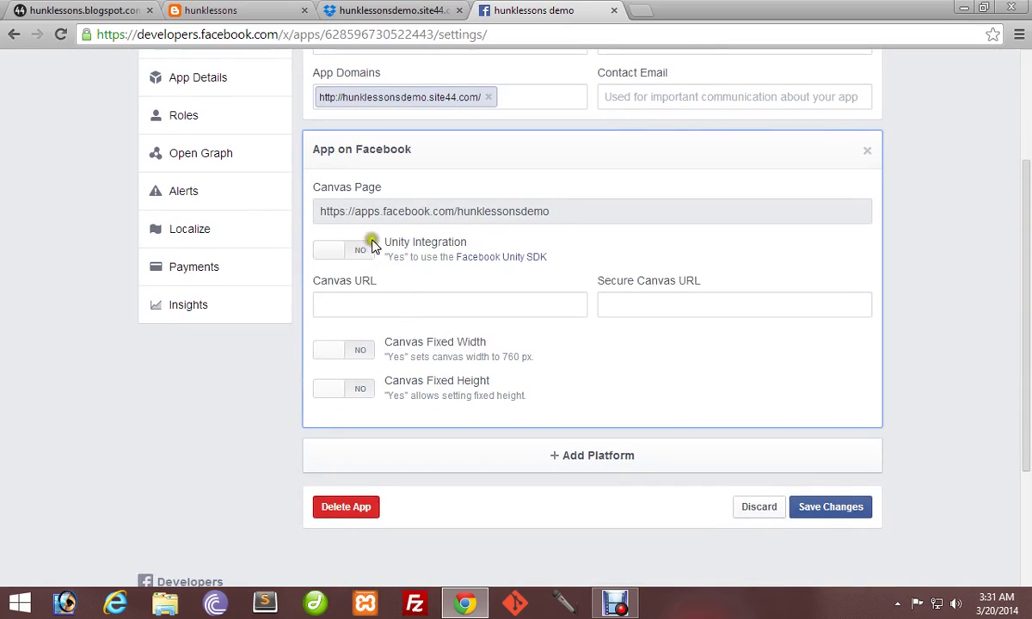
pyautogui.moveTo(553, 211); pyautogui.dragTo(306, 214)
pyautogui.click(382, 305)
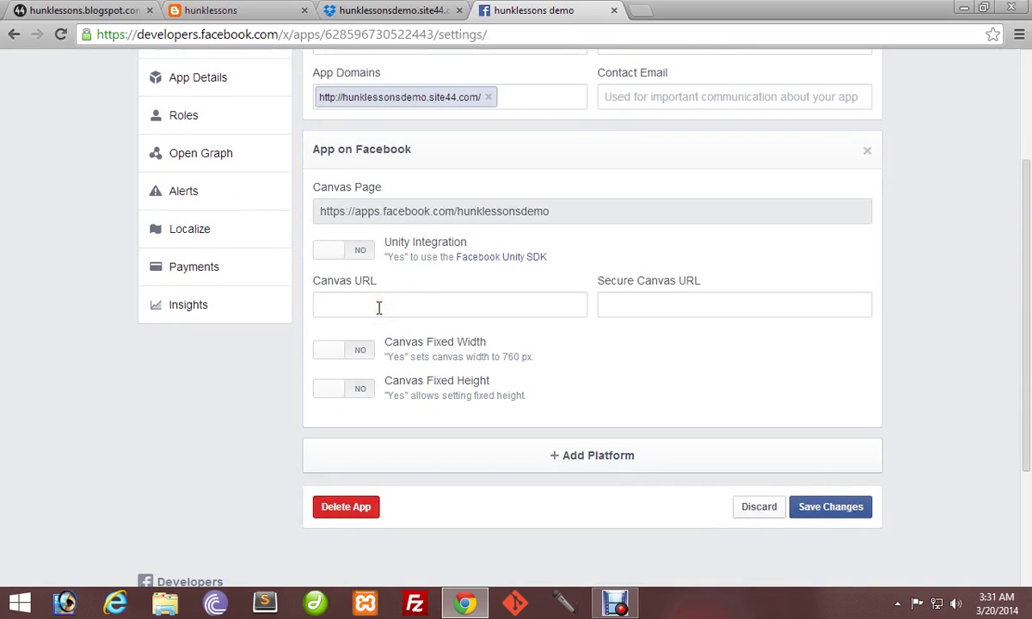
# Copy the site44 address and paste it as the Canvas URL.
pyautogui.click(56, 7)
pyautogui.moveTo(268, 35); pyautogui.dragTo(3, 41)
pyautogui.hotkey('ctrl', 'c')
pyautogui.click(234, 9)
pyautogui.click(492, 9)
pyautogui.hotkey('ctrl', 'v')
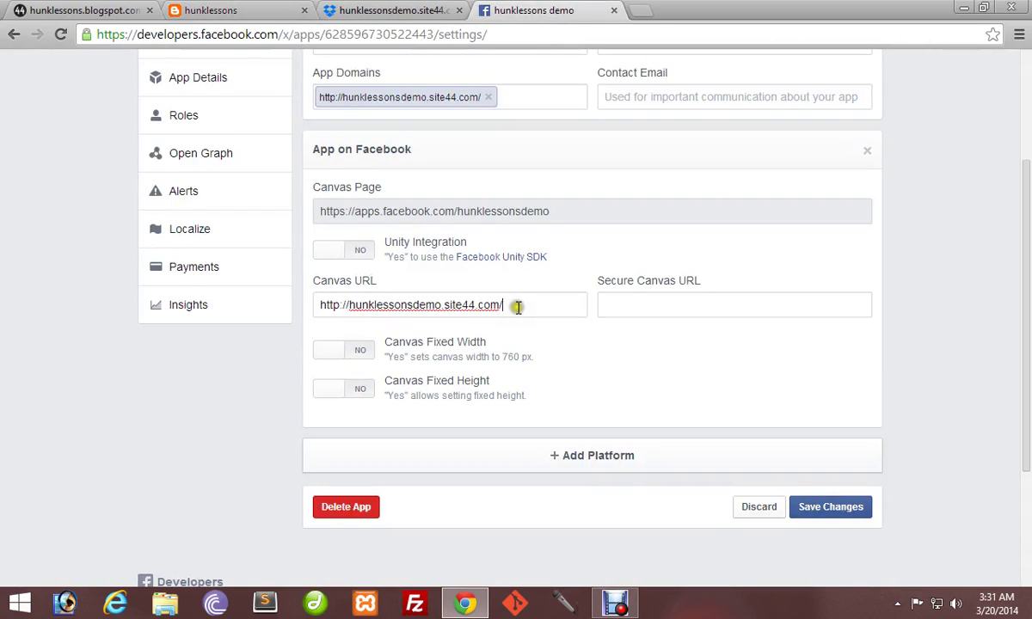
# Set the Secure Canvas URL to the https site44 address and save changes.
pyautogui.click(646, 301)
pyautogui.hotkey('ctrl', 'v')
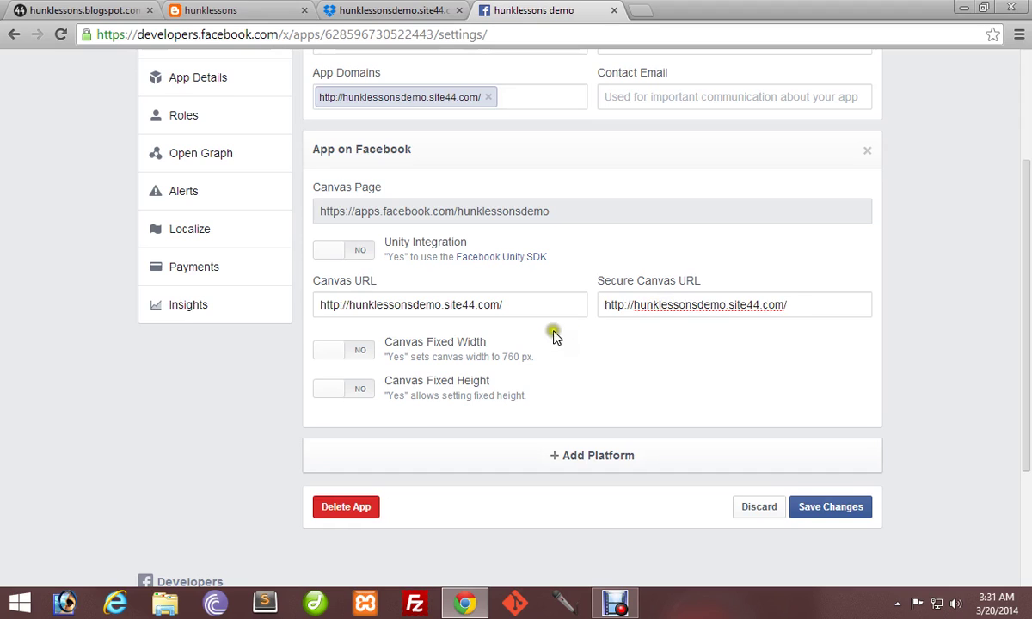
pyautogui.click(624, 305)
pyautogui.write('s')
pyautogui.click(818, 306)
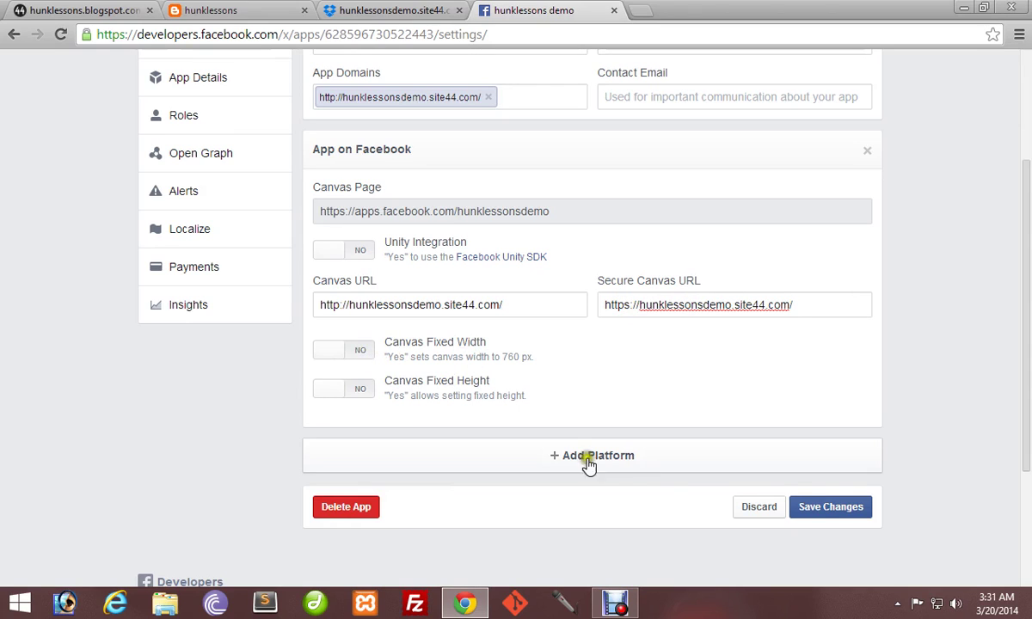
pyautogui.click(829, 508)
pyautogui.click(829, 509)
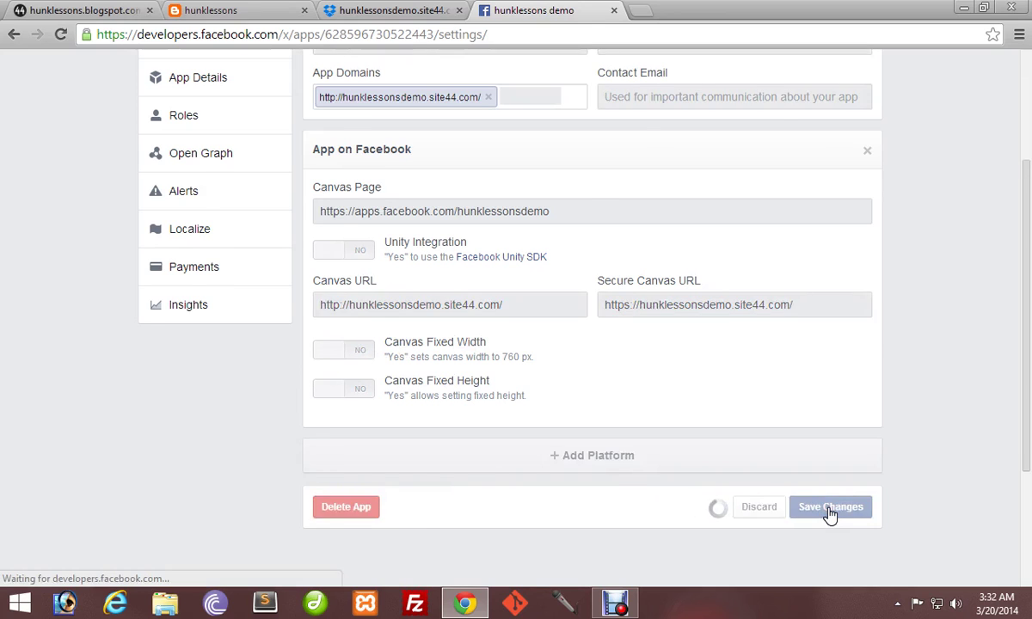
# Load the canvas URL apps.facebook.com/hunklessonsdemo in a new tab, then return to the site44 page.
pyautogui.scroll(-3, 491, 454)
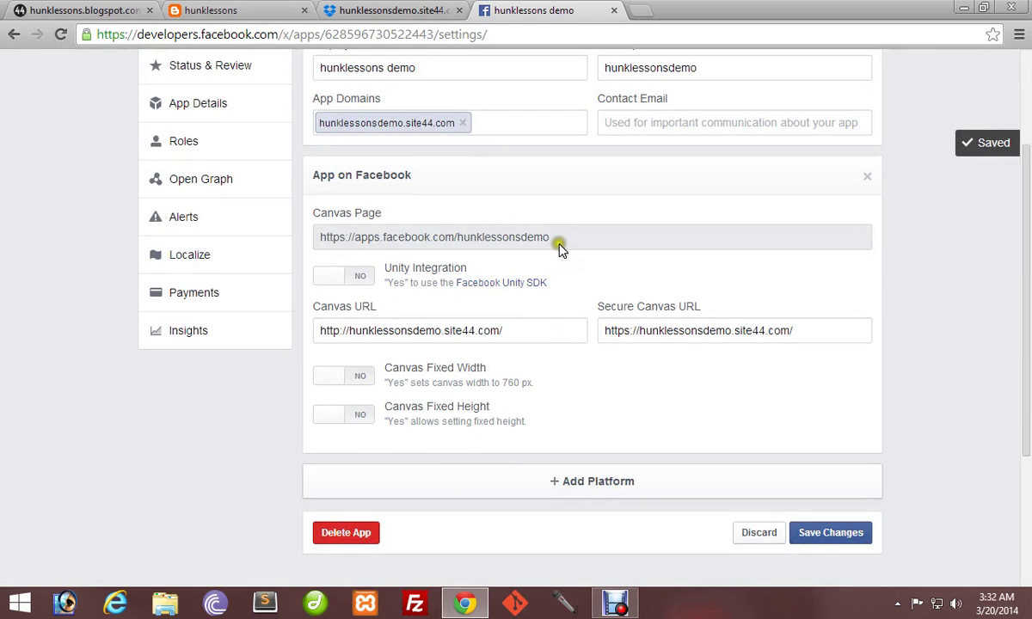
pyautogui.moveTo(558, 240); pyautogui.dragTo(311, 238)
pyautogui.hotkey('ctrl', 'c')
pyautogui.click(643, 11)
pyautogui.hotkey('ctrl', 'v')
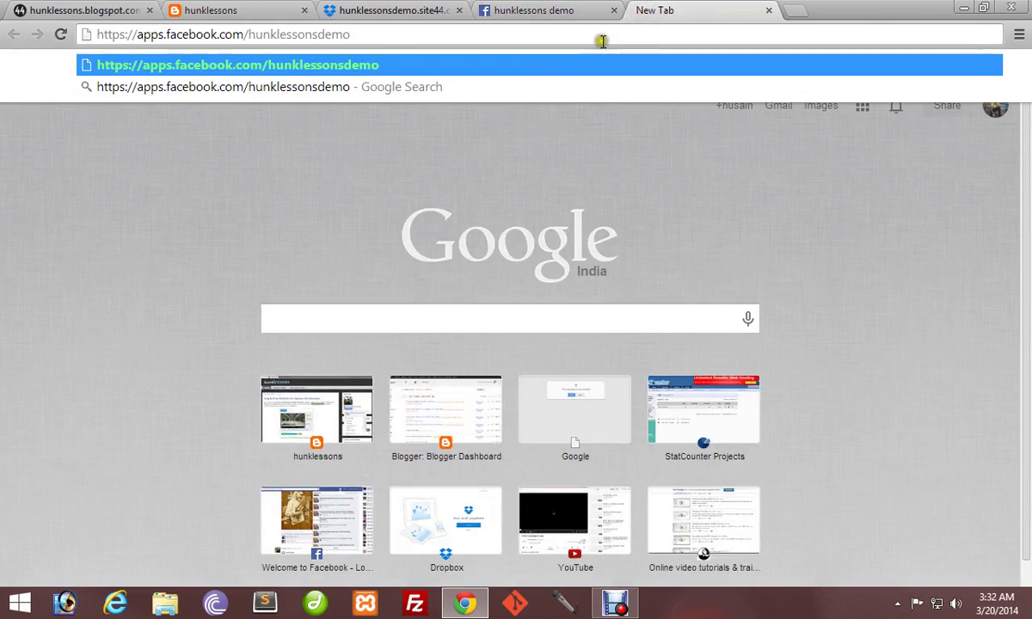
pyautogui.press('Return')
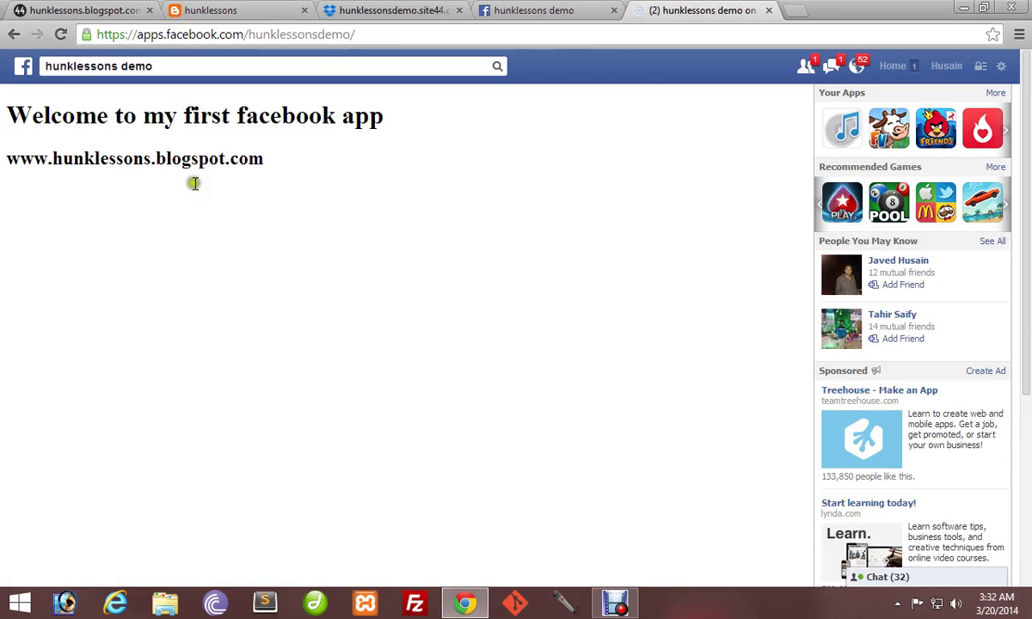
pyautogui.click(111, 8)
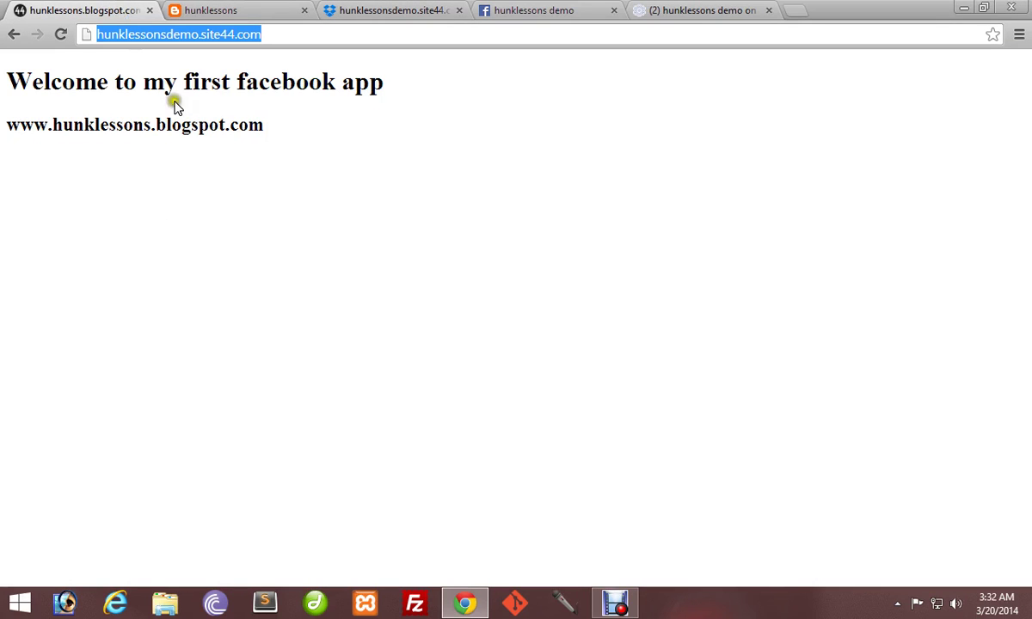
# Review the app Dashboard and try making the app public on Status & Review.
pyautogui.click(534, 9)
pyautogui.scroll(3, 194, 198)
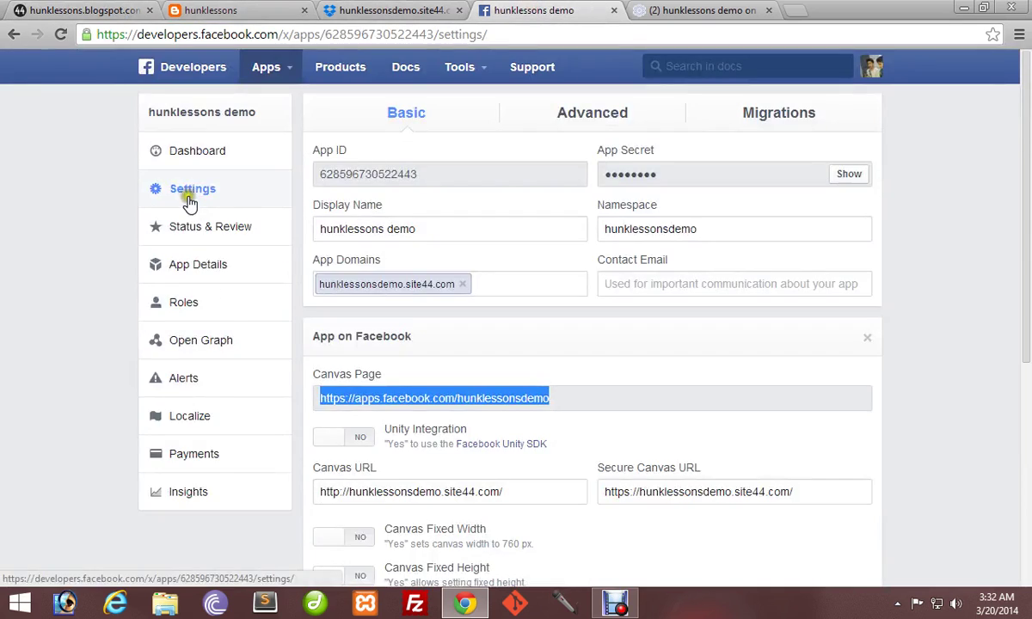
pyautogui.click(211, 157)
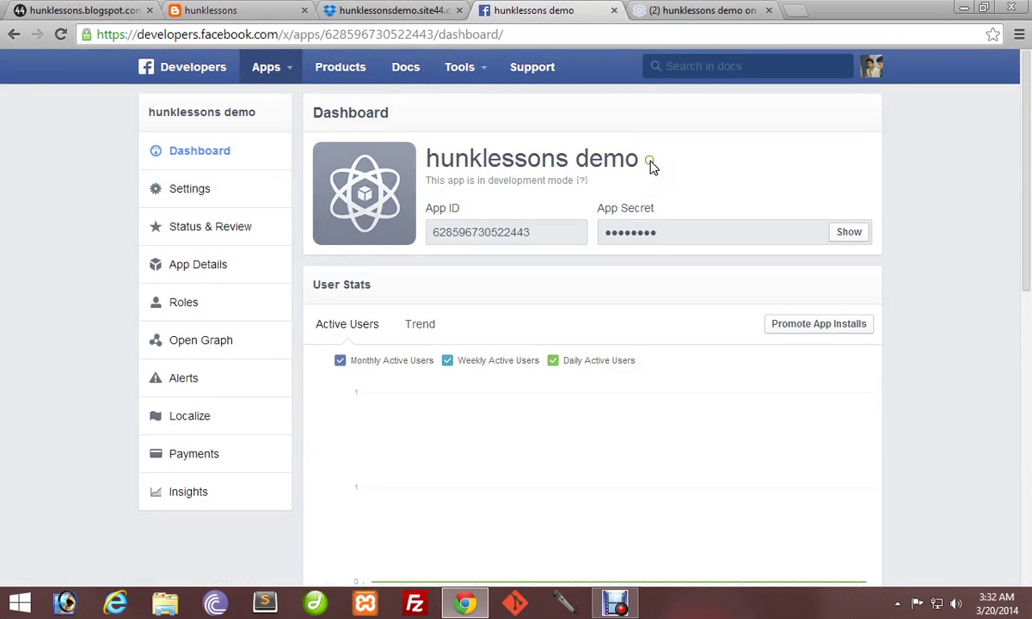
pyautogui.click(582, 181)
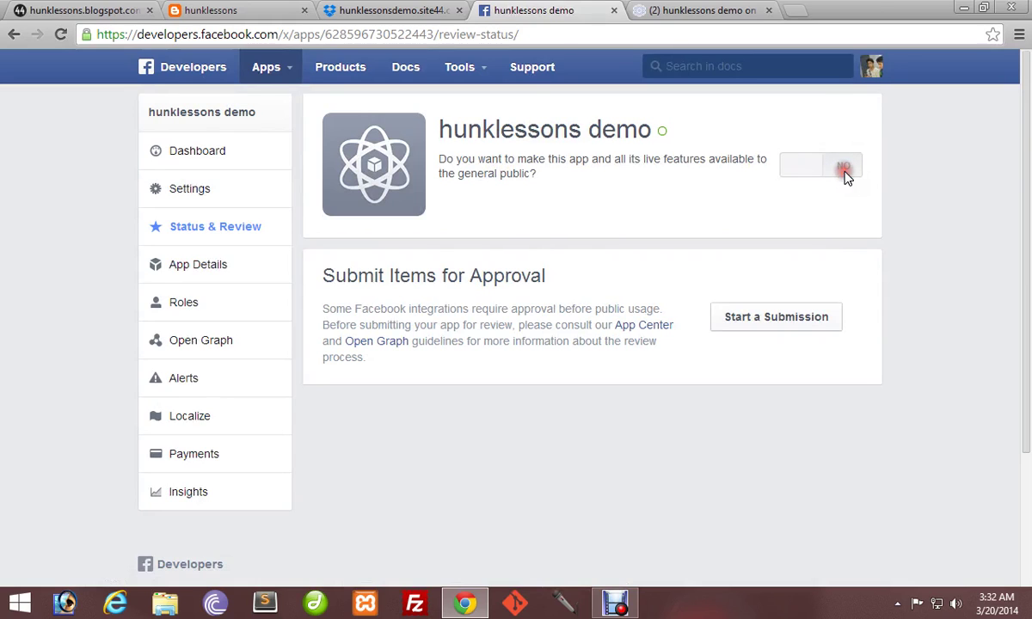
pyautogui.doubleClick(800, 170)
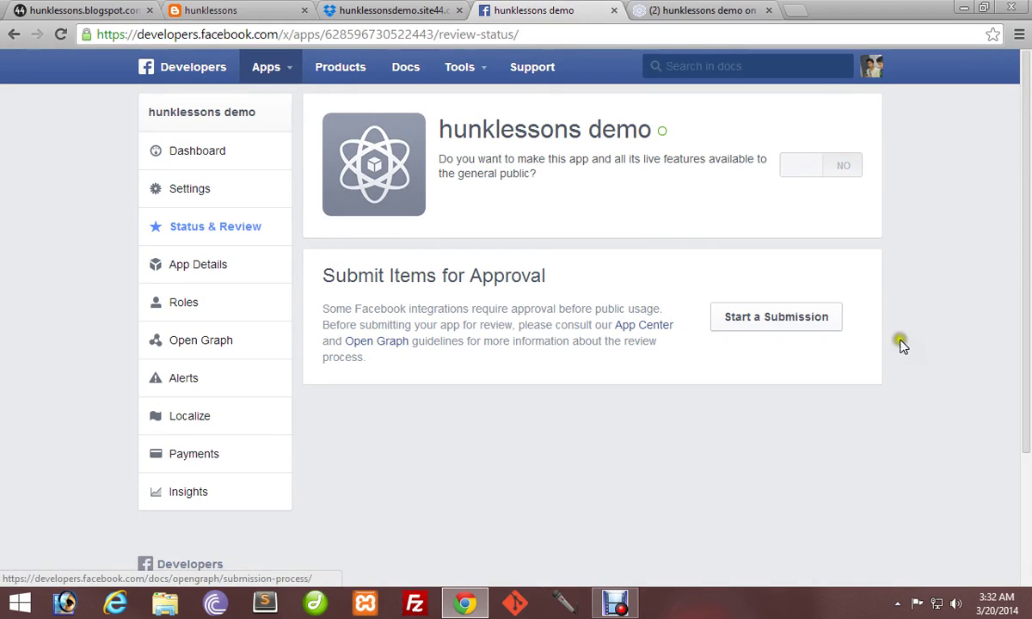
# Revisit the app's Settings and Dashboard, then refresh the hunklessonsdemo canvas page.
pyautogui.click(197, 189)
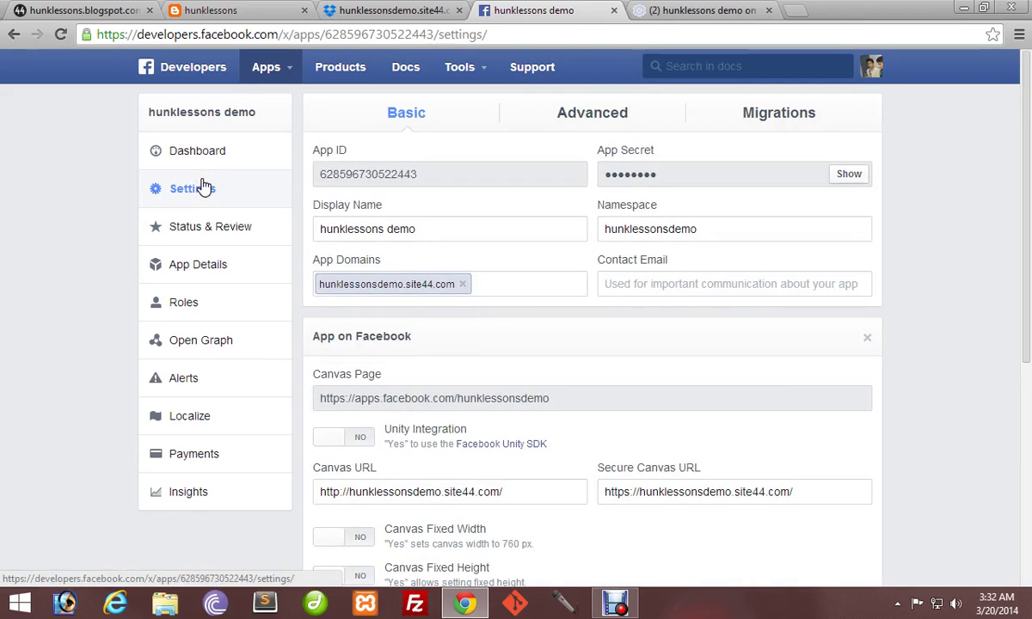
pyautogui.click(203, 188)
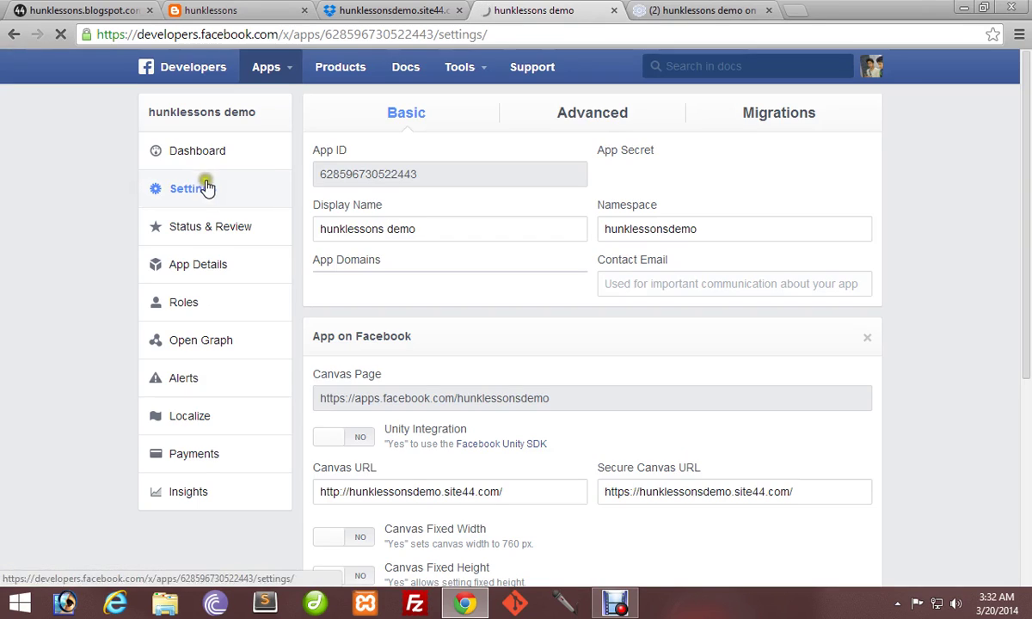
pyautogui.click(210, 169)
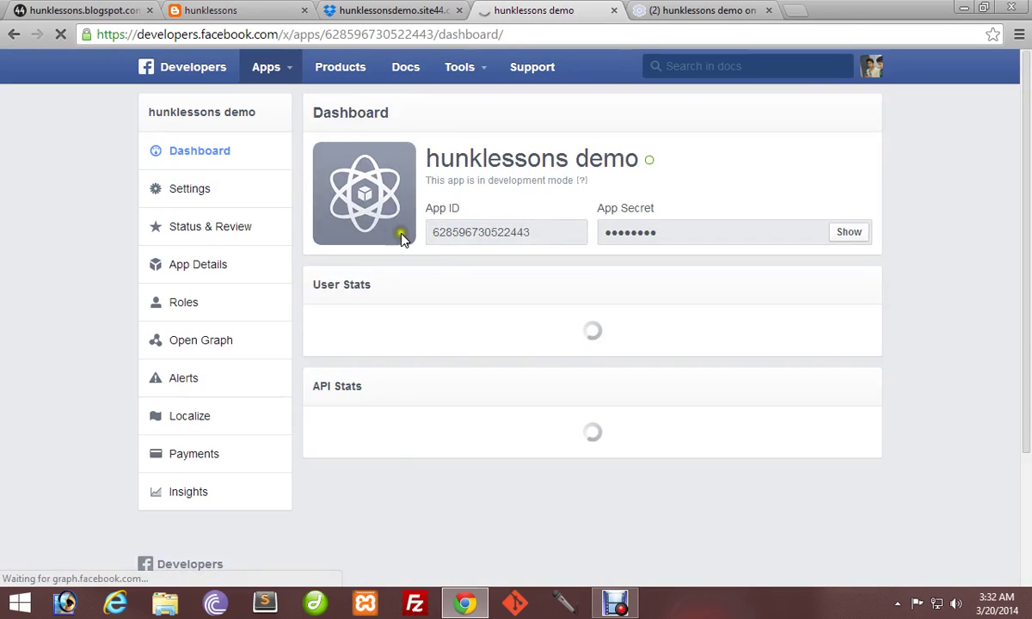
pyautogui.scroll(-2, 438, 341)
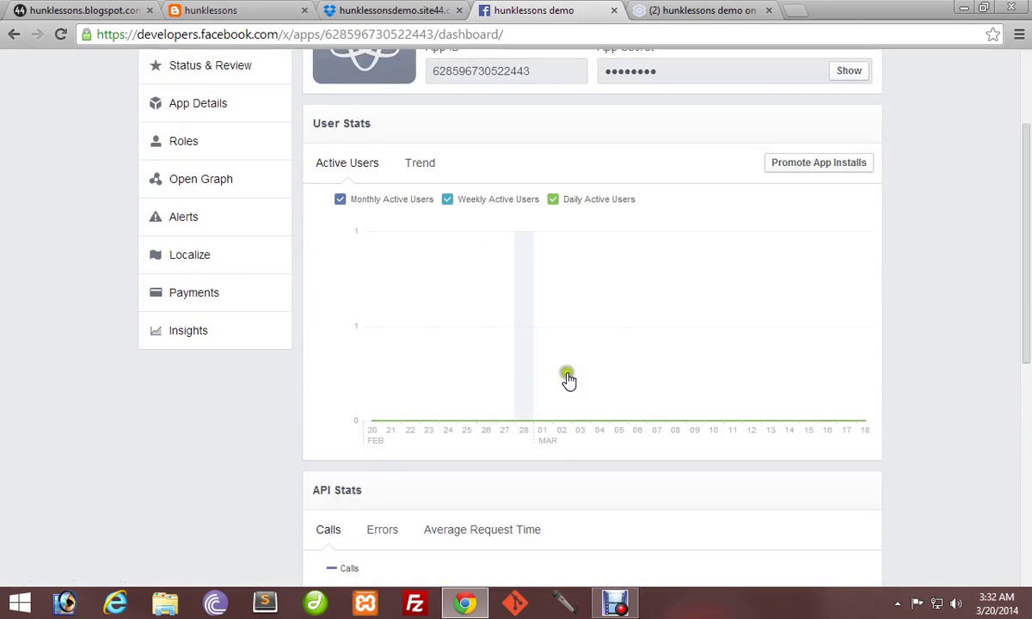
pyautogui.scroll(2, 611, 380)
pyautogui.click(719, 9)
pyautogui.press('F5')
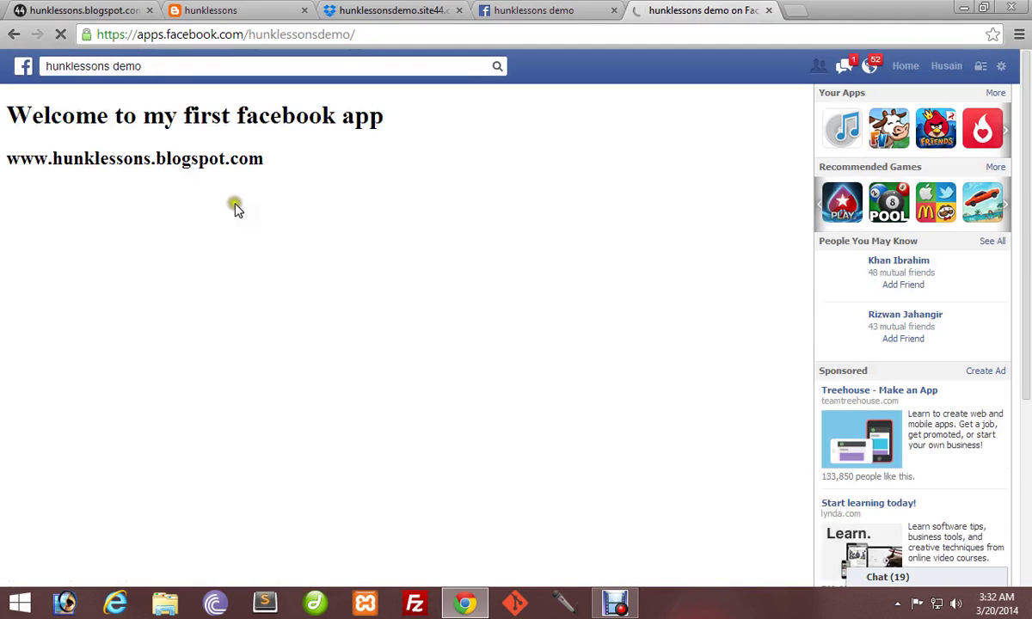
# Show the hunklessons blog's 'Drag & Drop Multiple File Upload Like Facebook' post.
pyautogui.click(222, 10)
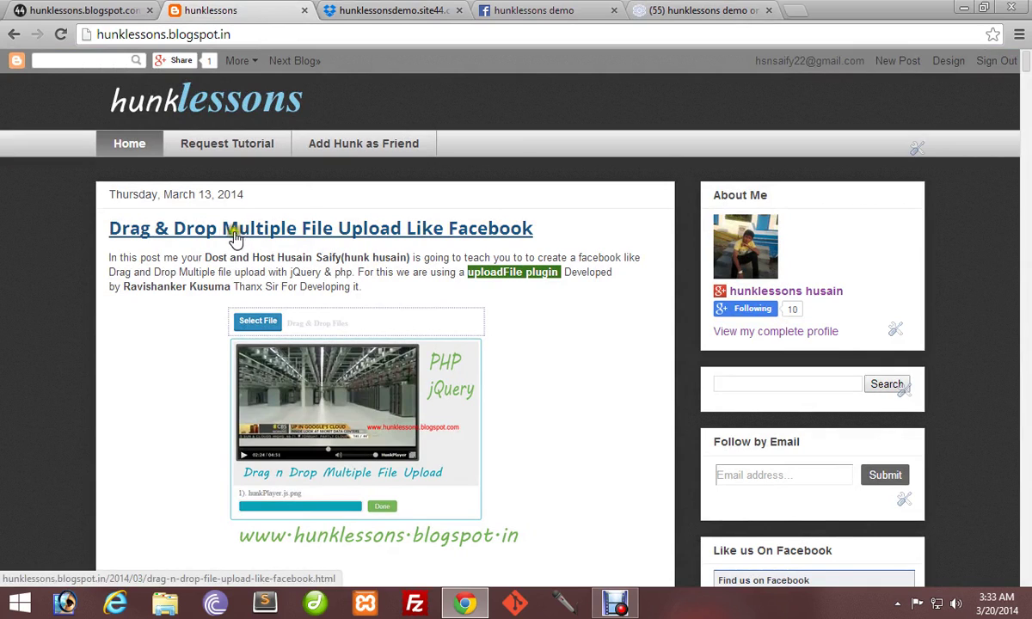
pyautogui.click(265, 226)
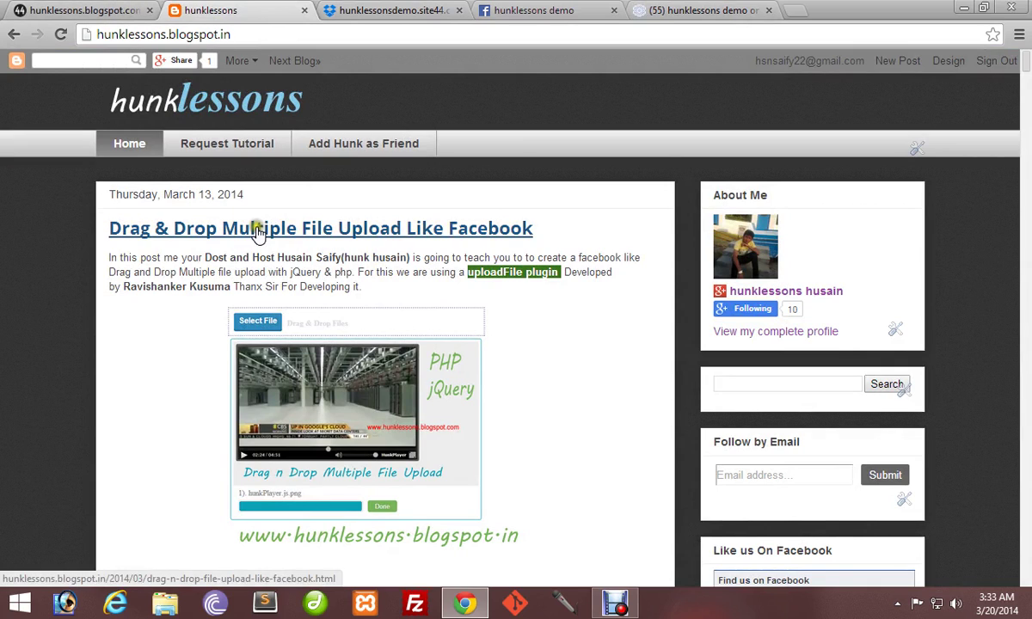
pyautogui.click(254, 229)
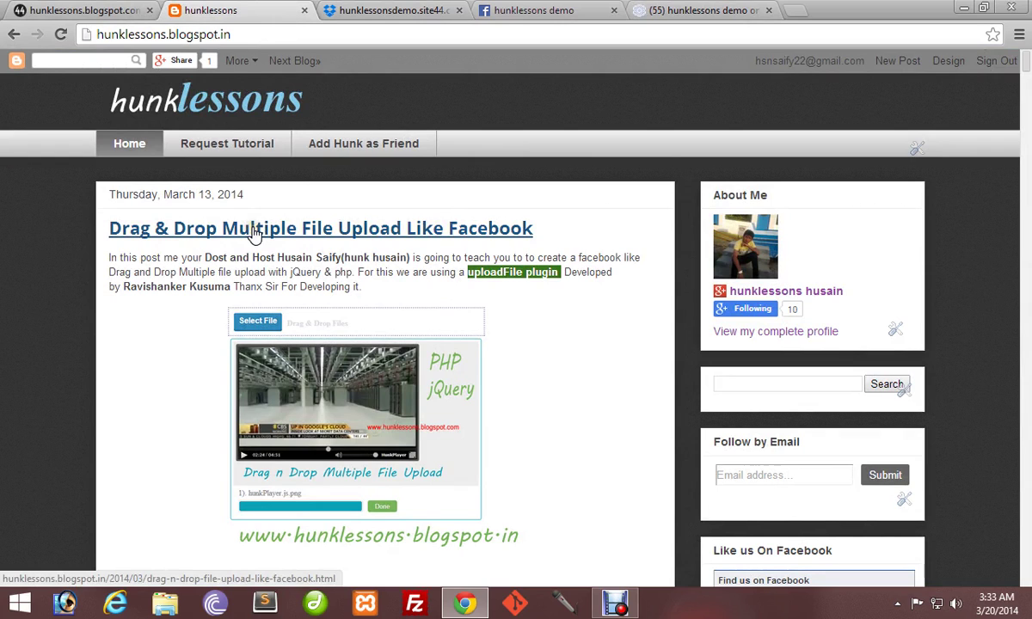